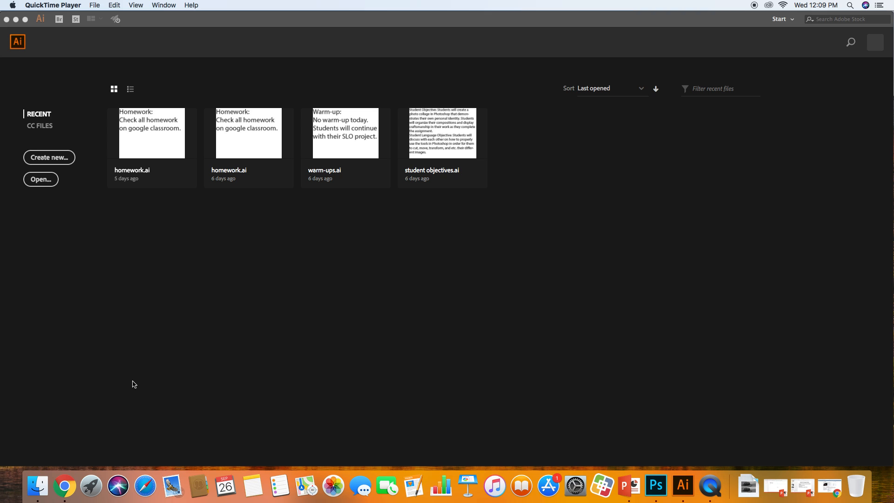
Step: Switch to Chrome and expand the Classwork: Pen Tool Exercises (30 points) assignment in the Computer Graphics 1 2018-19 4A classroom
left_click(64, 485)
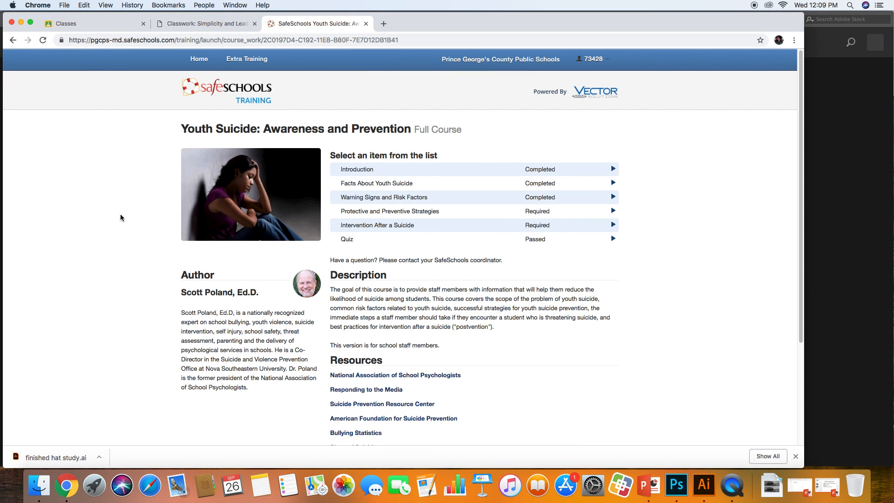
left_click(93, 23)
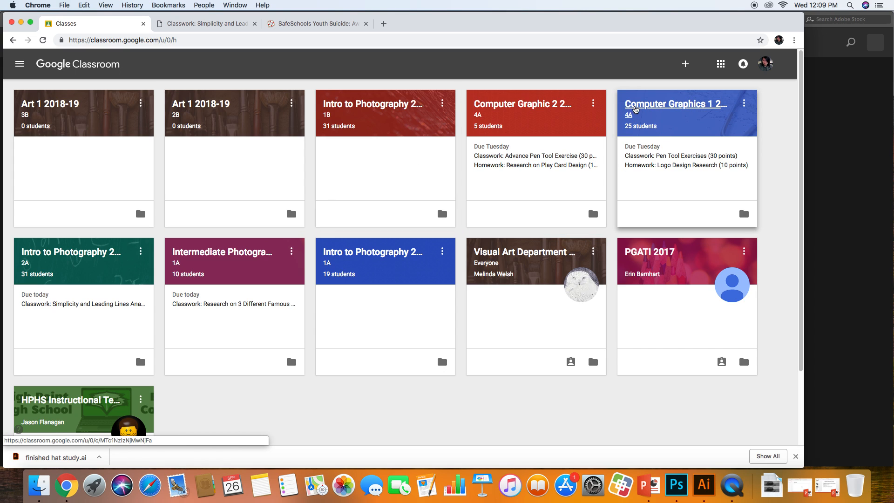
left_click(636, 108)
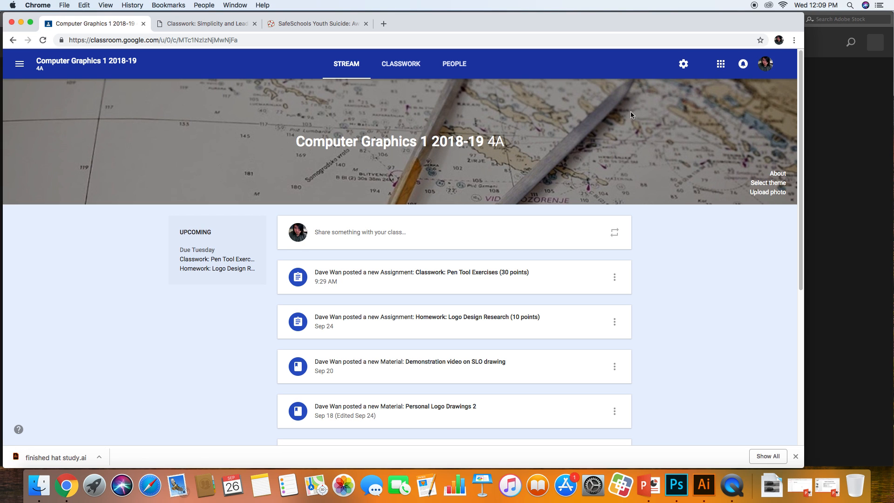
left_click(400, 64)
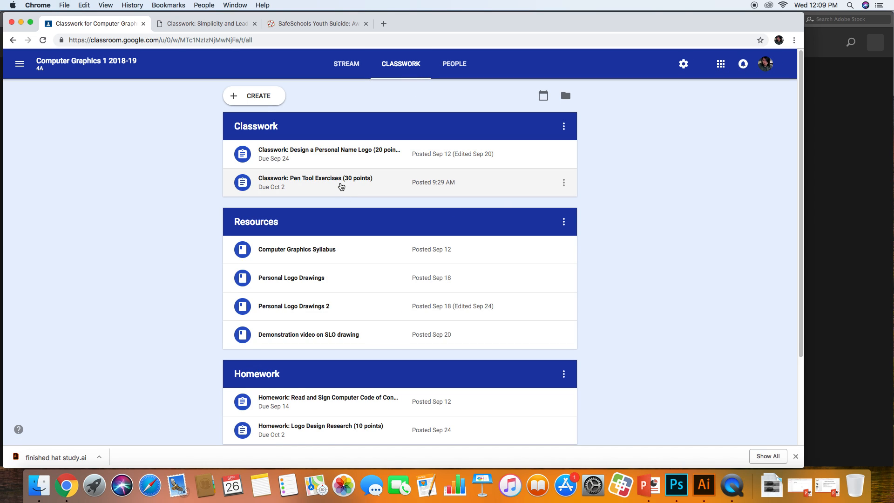
left_click(342, 184)
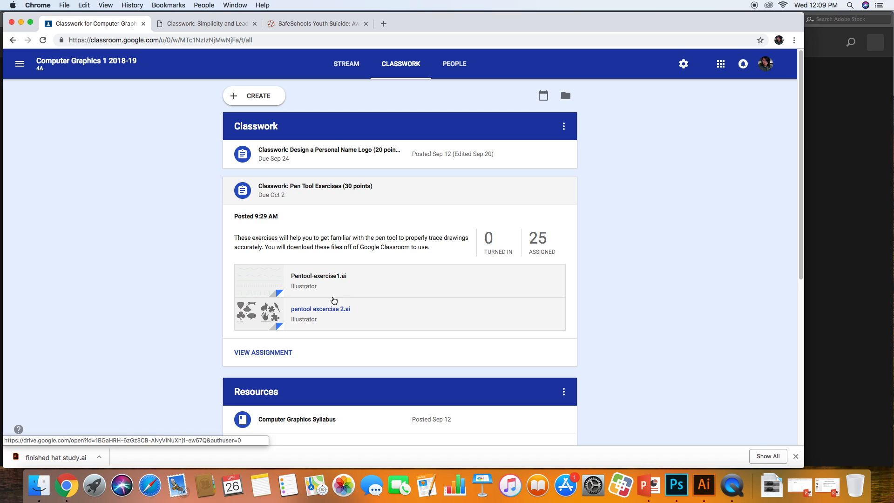
Step: Preview the attached Pentool-exercise1.ai file, open it in a new window and download it
left_click(335, 277)
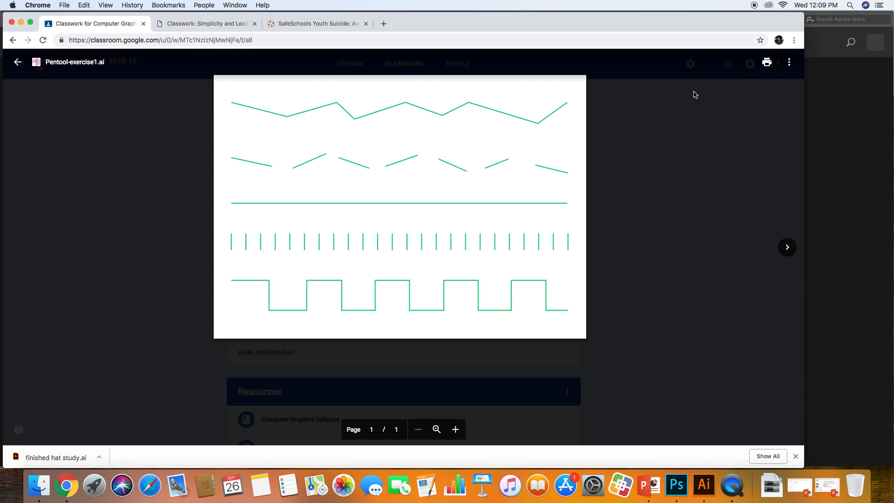
left_click(788, 64)
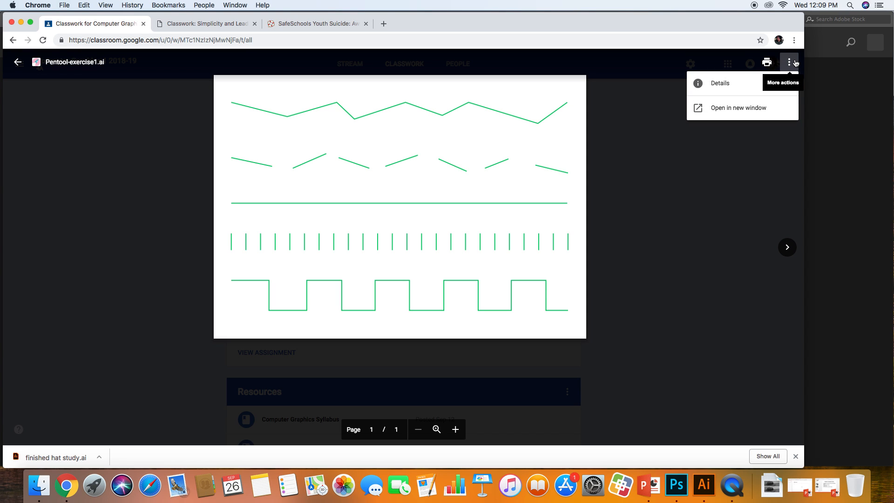
left_click(763, 107)
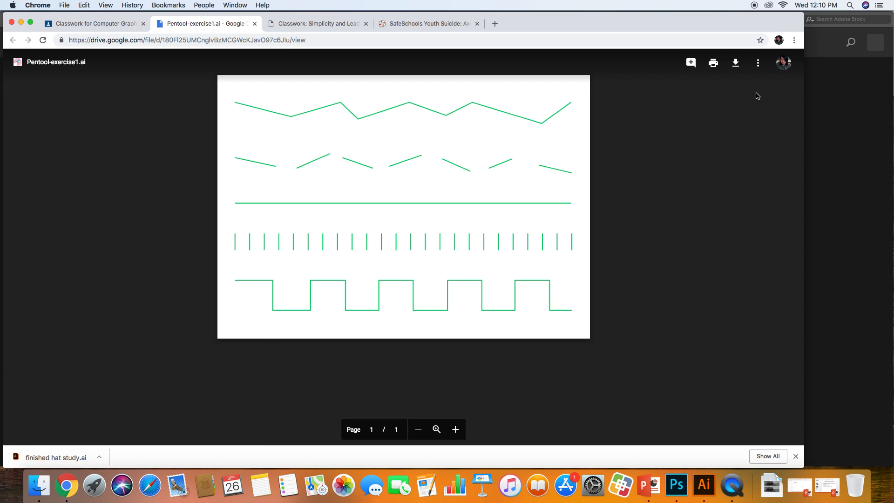
left_click(735, 66)
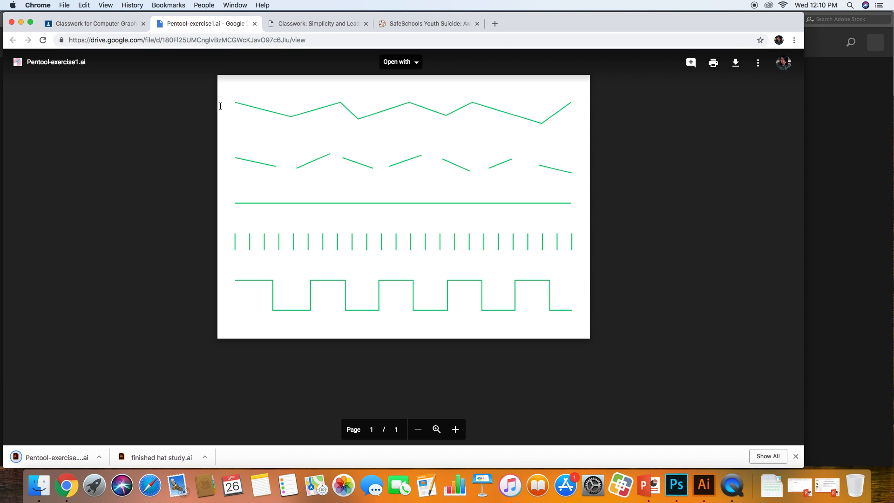
Step: Go back to the assignment, open pentool excercise 2.ai in a new window and download it
left_click(255, 23)
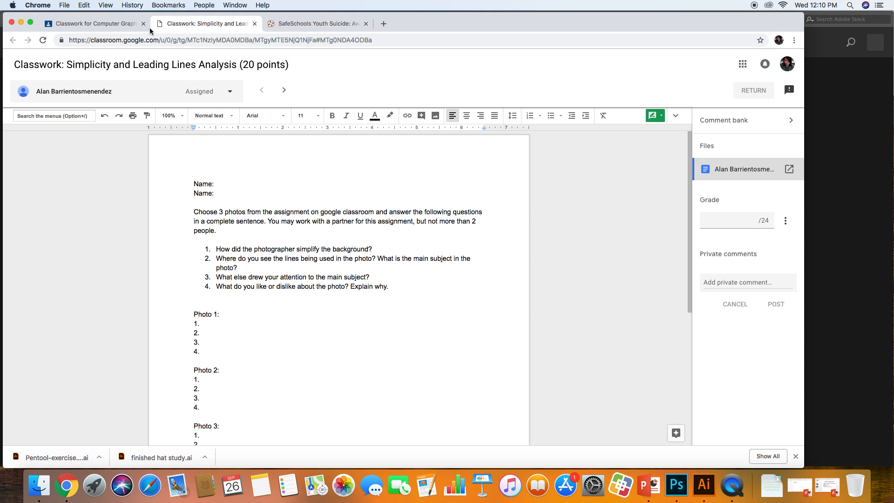
left_click(140, 26)
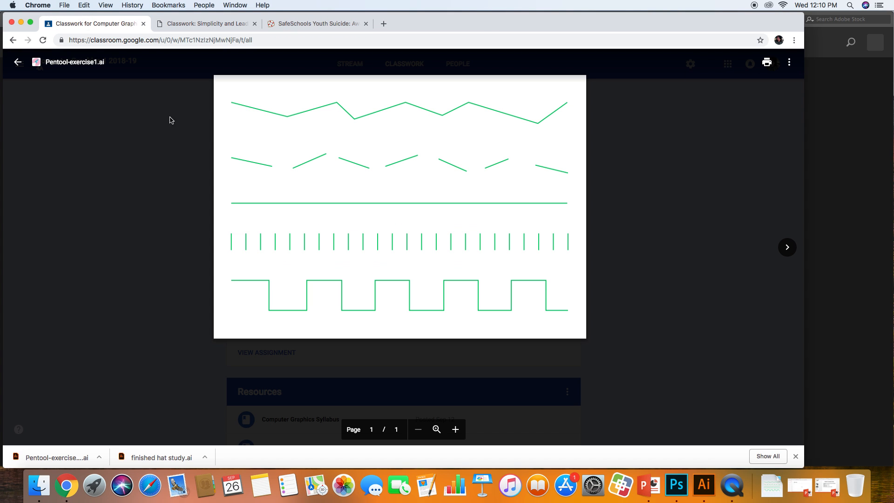
left_click(18, 62)
left_click(304, 308)
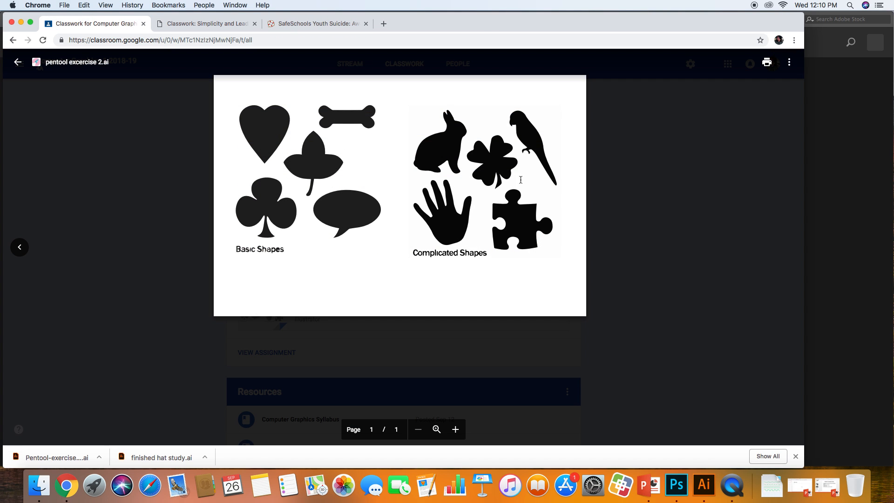
left_click(789, 62)
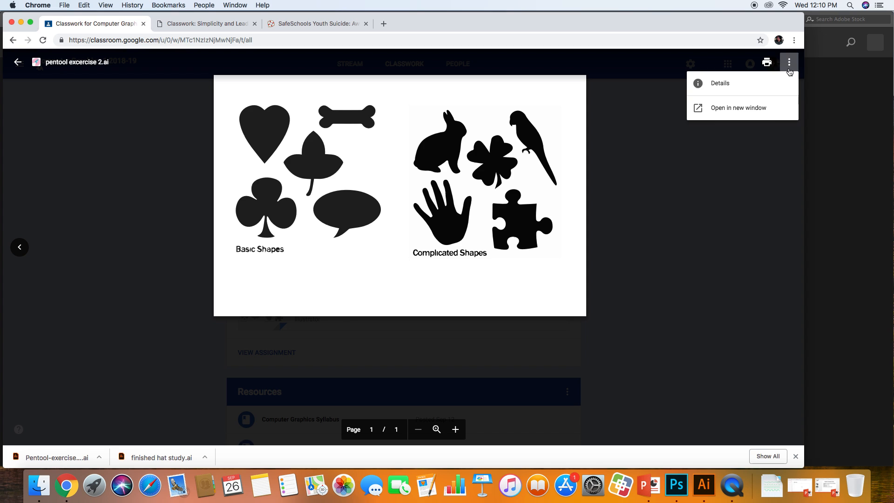
left_click(775, 110)
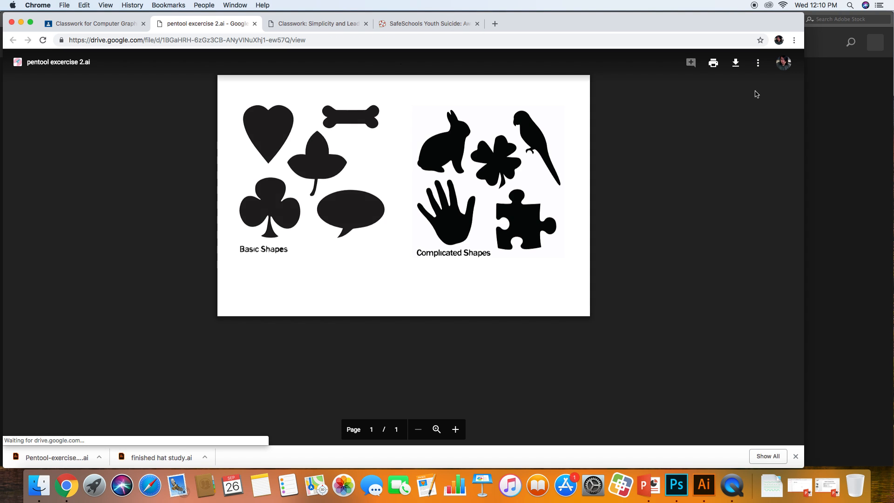
left_click(735, 64)
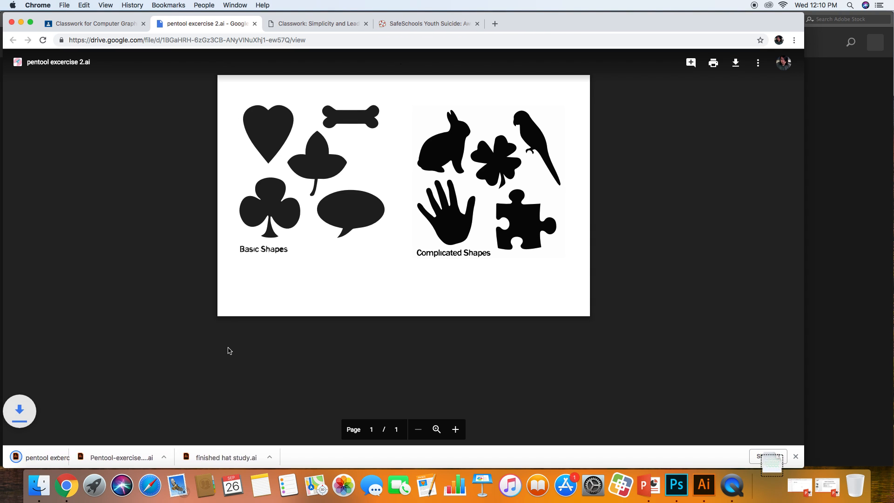
Step: Open Pentool-exercise1.ai in Illustrator from the Downloads folder in Finder
left_click(39, 485)
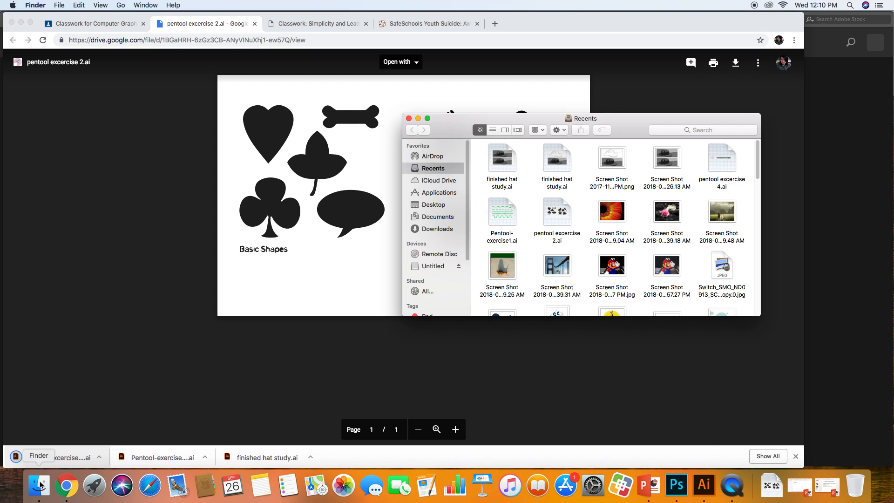
left_click(434, 230)
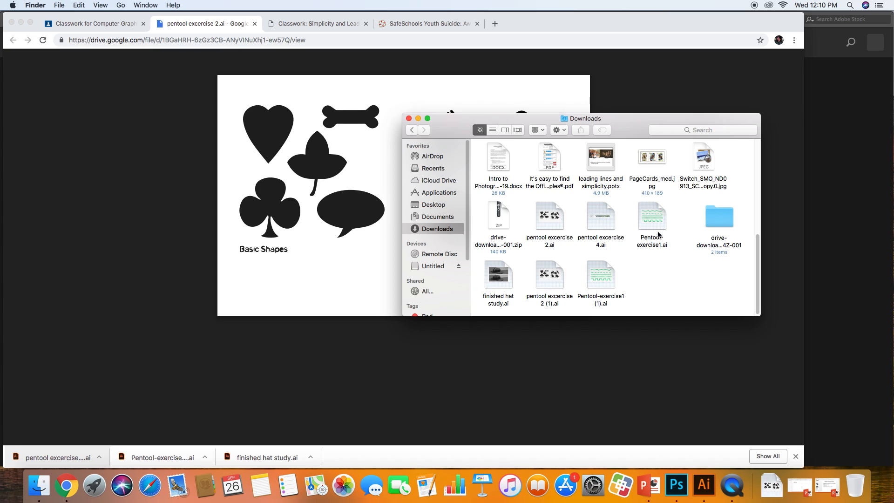
double_click(651, 219)
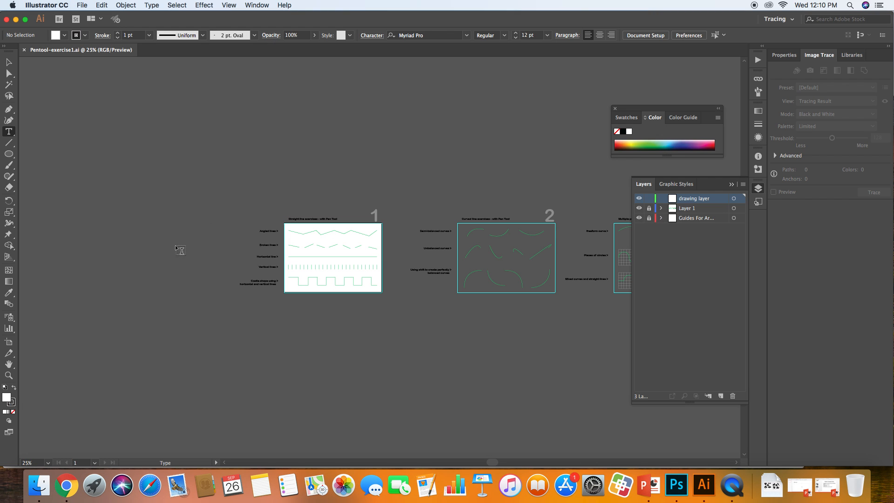
Step: Examine the straight line exercises on artboard 1 up close, with the artboard centred at 100% zoom
left_click(8, 366)
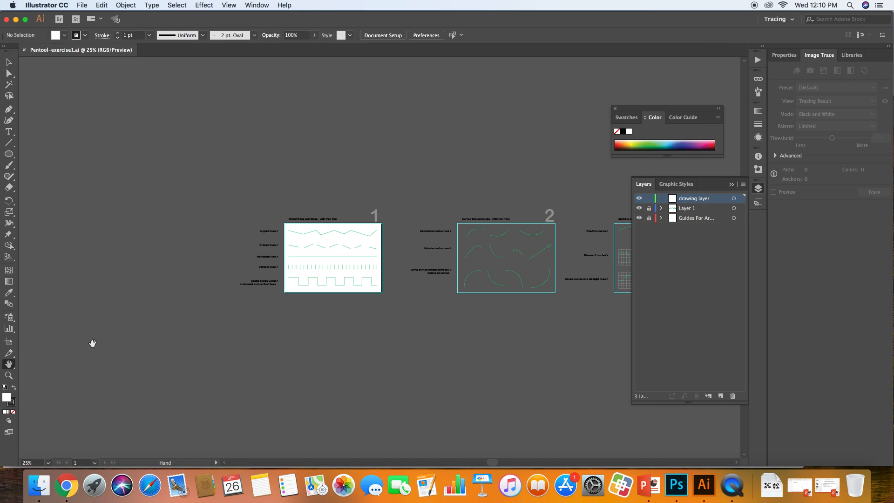
left_click_drag(335, 313, 243, 309)
left_click_drag(131, 301, 254, 292)
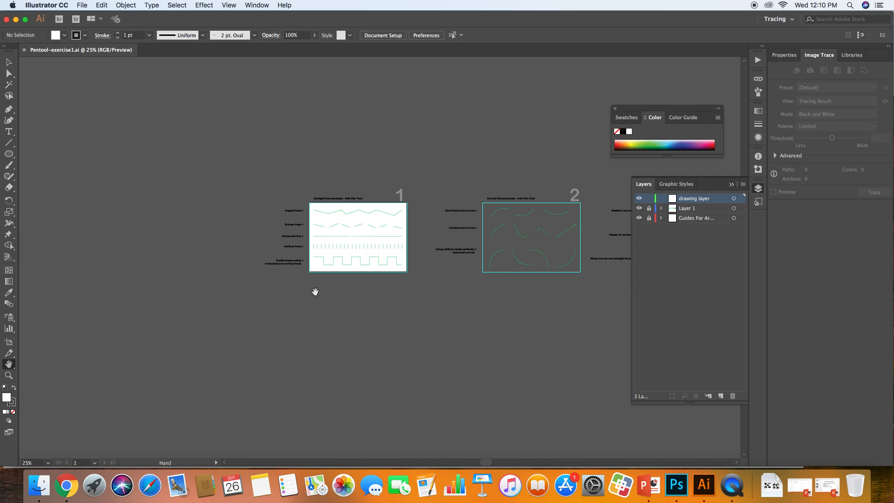
mouse_move(333, 357)
left_mouse_down()
mouse_move(42, 346)
mouse_move(353, 368)
mouse_move(323, 363)
mouse_move(337, 358)
left_mouse_up()
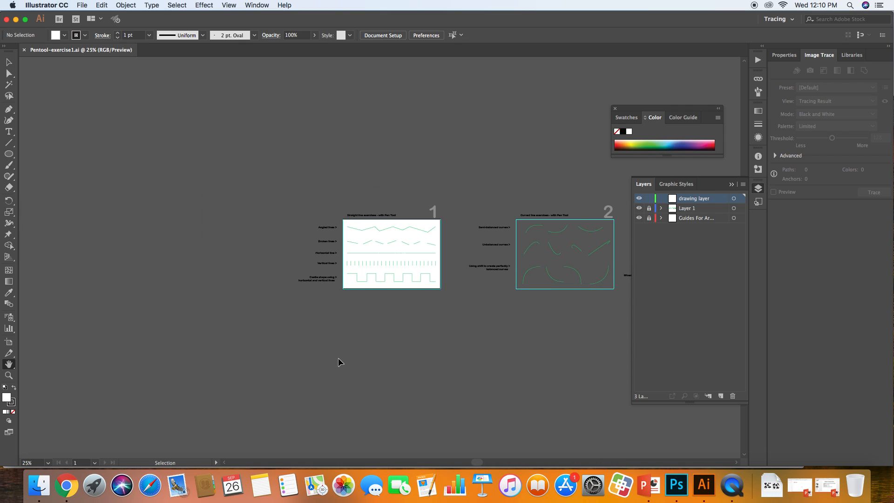
key("super+equal")
key("super+equal")
key("super+equal")
key("super+equal")
key("super+equal")
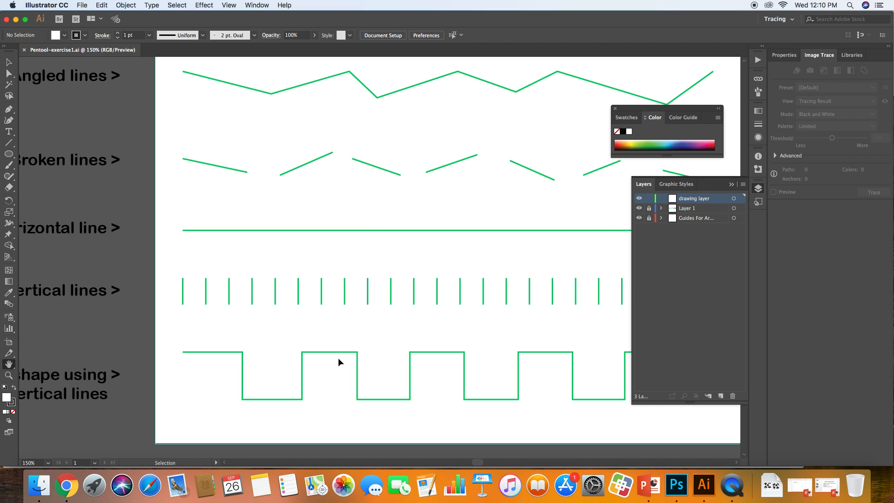
key("super+minus")
key("super+minus")
key("super+minus")
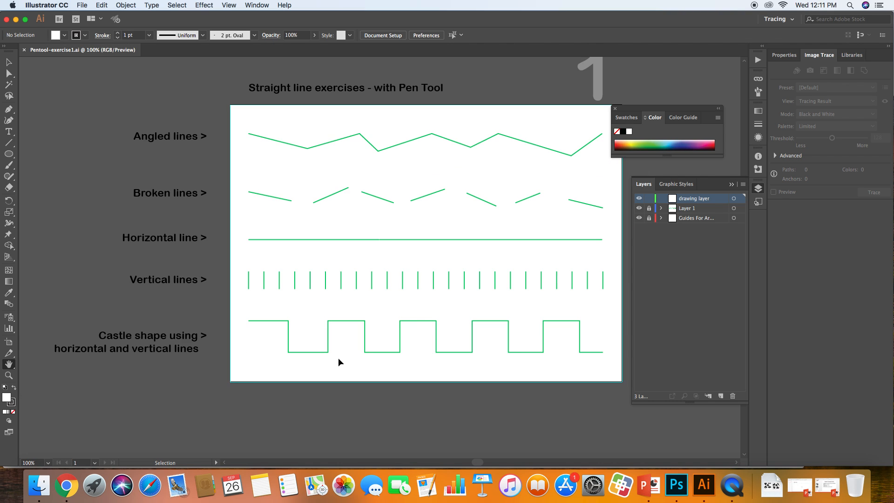
key("super+equal")
key("super+equal")
key("super+equal")
key("super+minus")
key("h")
left_click_drag(191, 374, 141, 386)
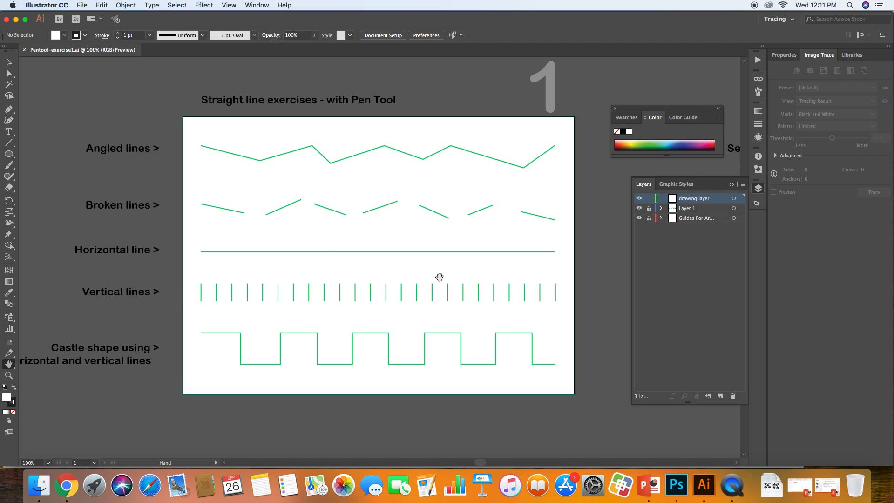
Step: Activate the Pen tool instead of the Curvature tool
left_click(11, 112)
left_click_drag(12, 113, 59, 112)
left_click(8, 123)
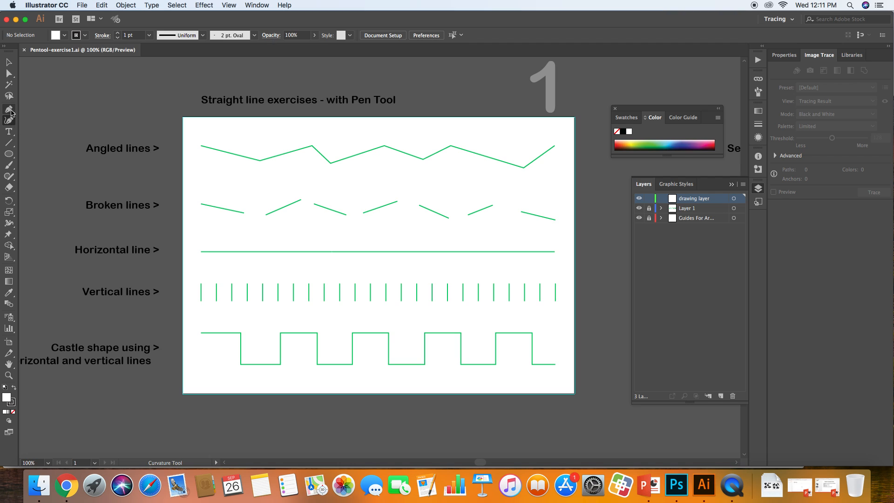
left_click(10, 110)
Step: Try the Pen tool with the locked Layer 1 and guides layer active, and return to the drawing layer
left_click(705, 209)
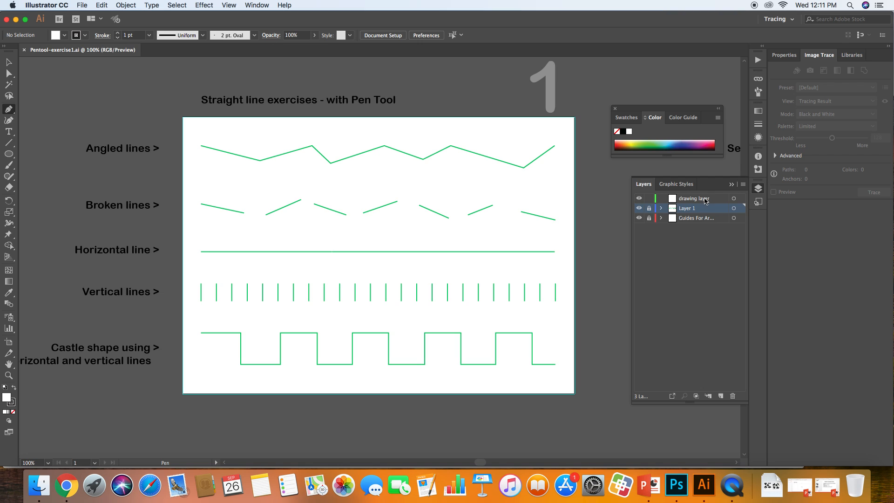
left_click(705, 201)
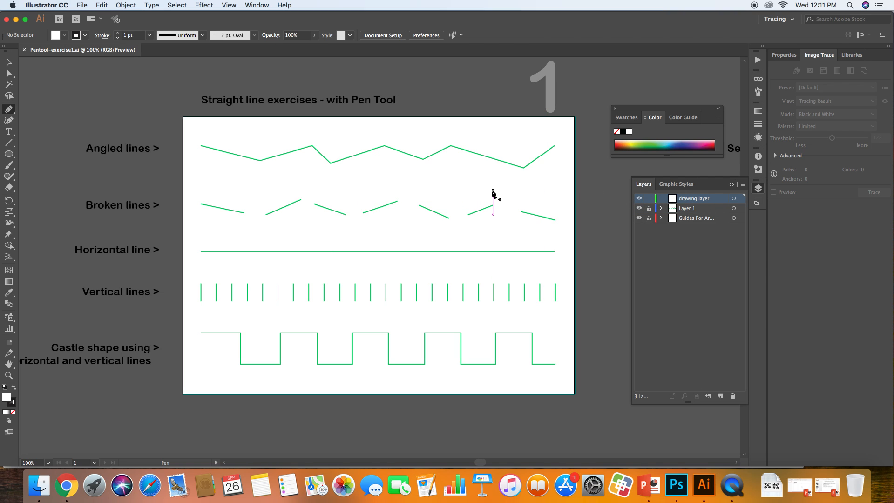
left_click(679, 206)
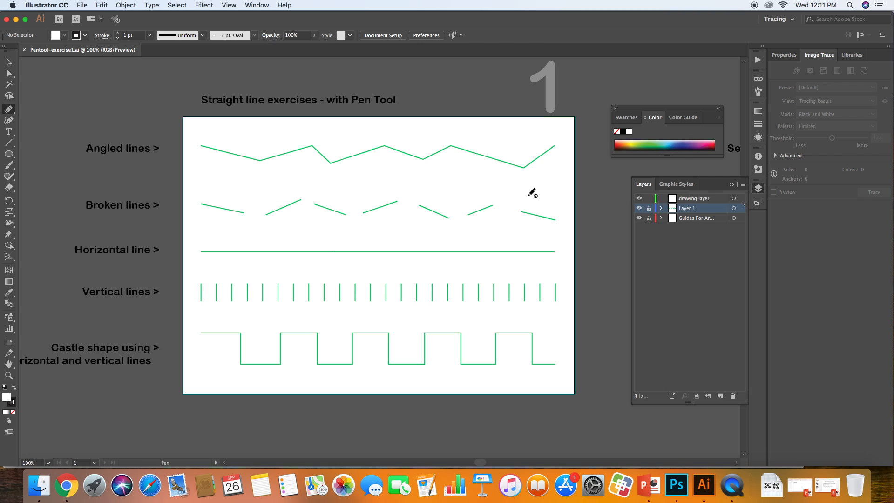
left_click(714, 219)
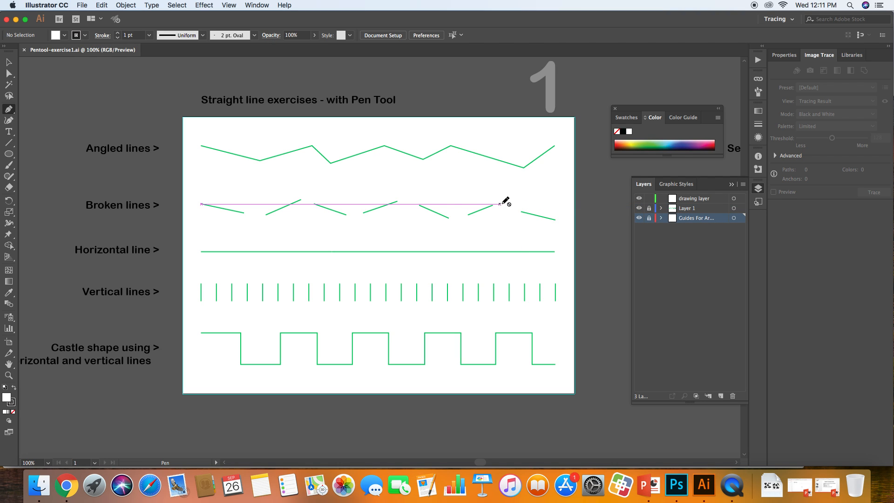
left_click(685, 209)
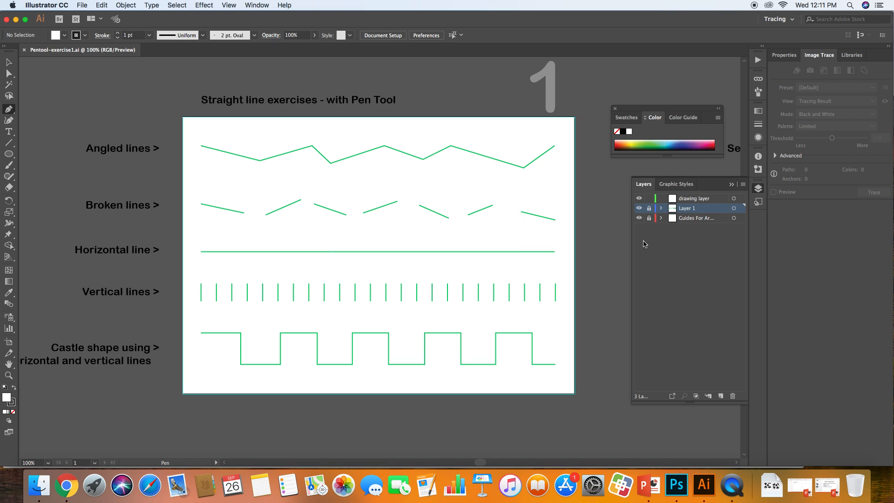
left_click(682, 218)
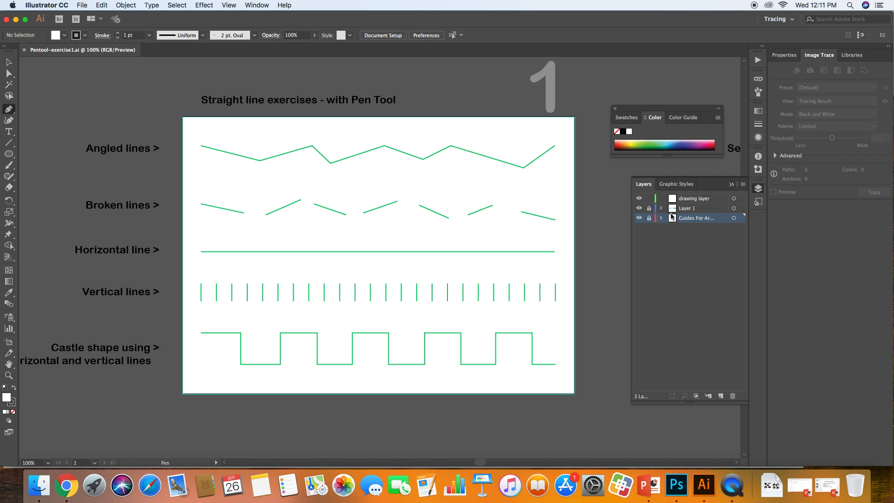
left_click(684, 198)
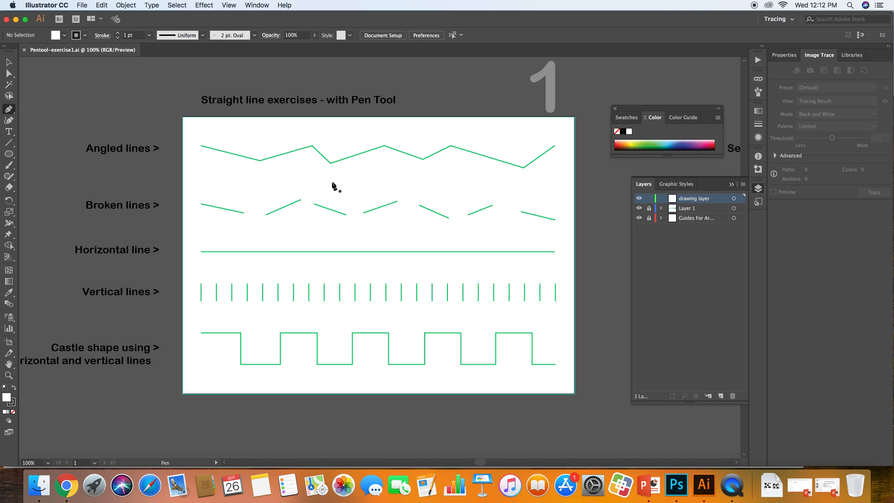
Step: Trace the Angled lines zigzag with the Pen tool as one open nine-point path and end the path
left_click(201, 146)
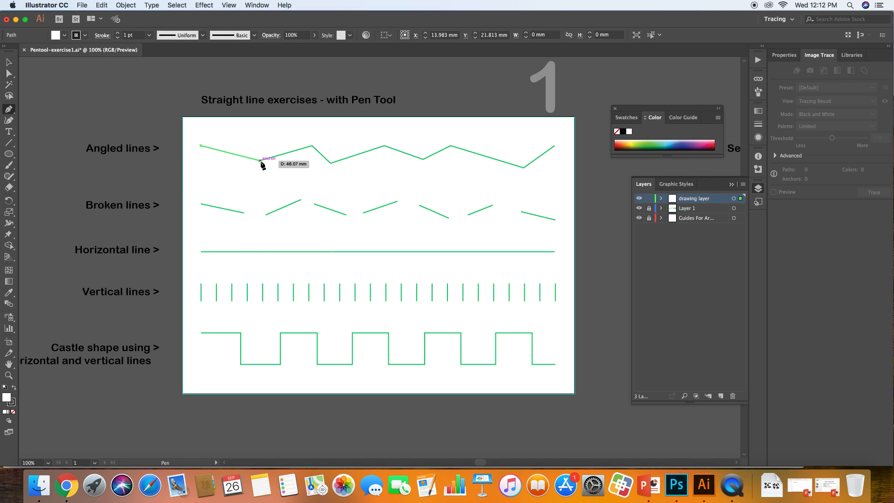
left_click(259, 160)
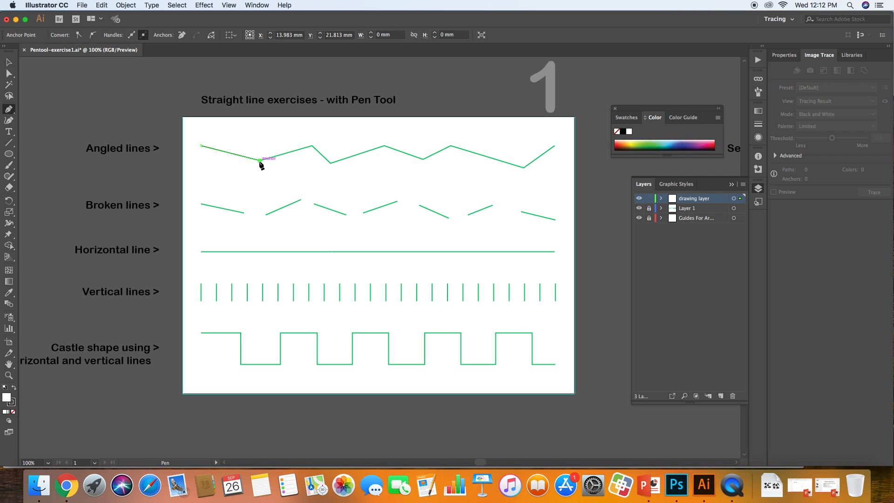
left_click(312, 146)
left_click(330, 163)
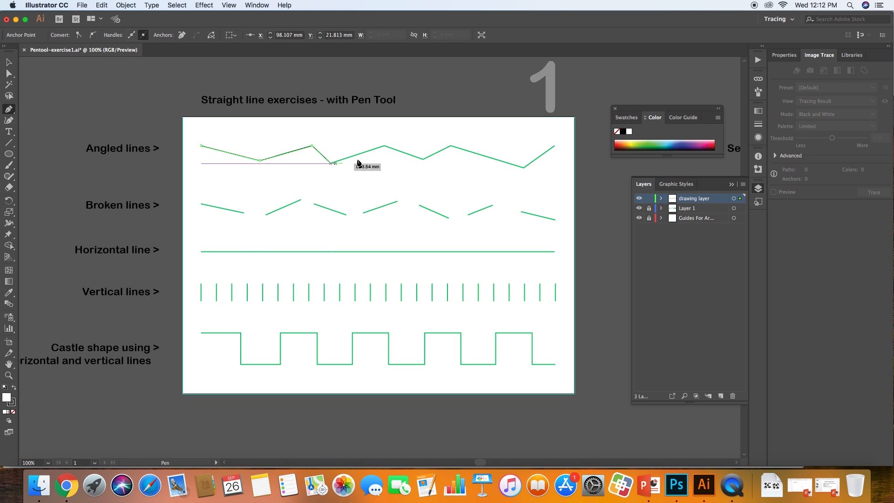
left_click(385, 146)
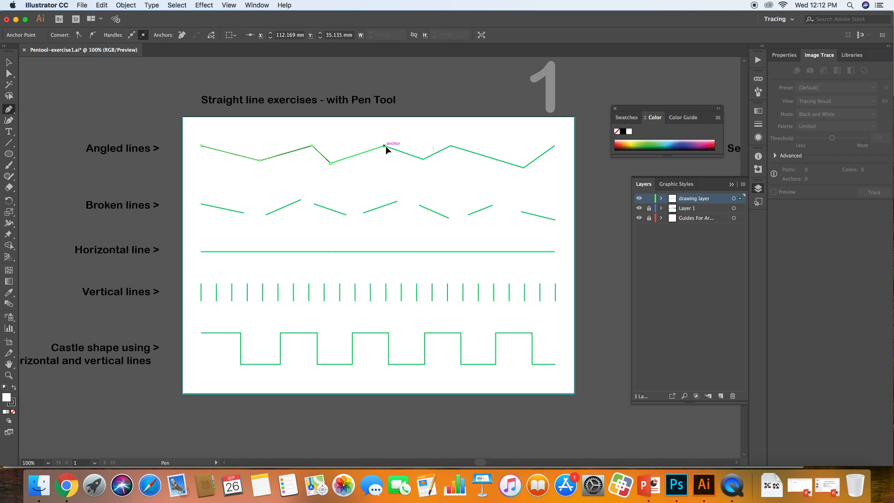
left_click(423, 159)
left_click(450, 146)
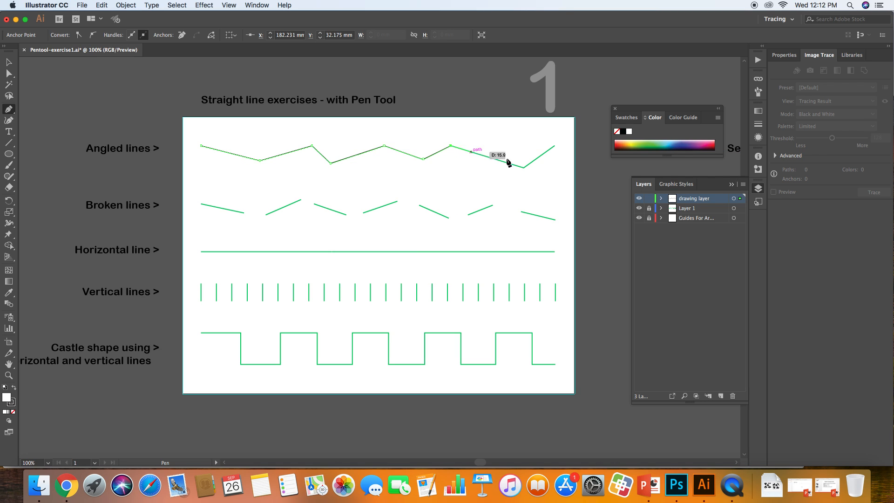
left_click(525, 167)
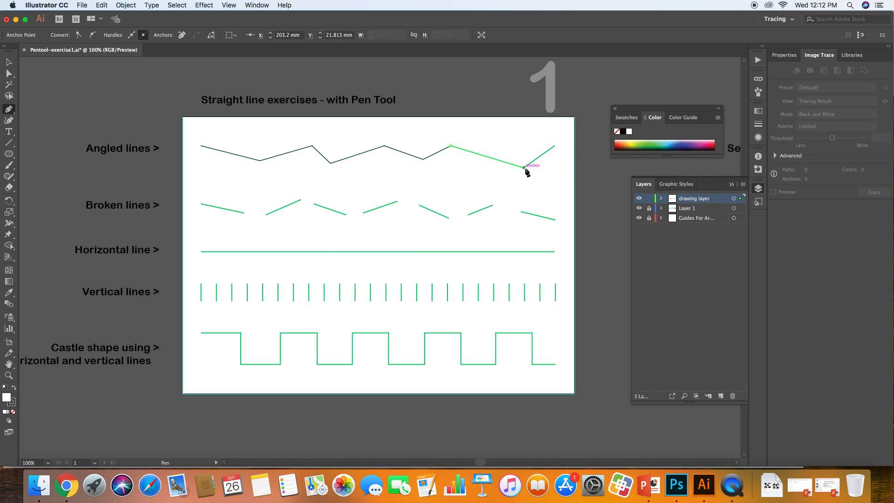
left_click(554, 146)
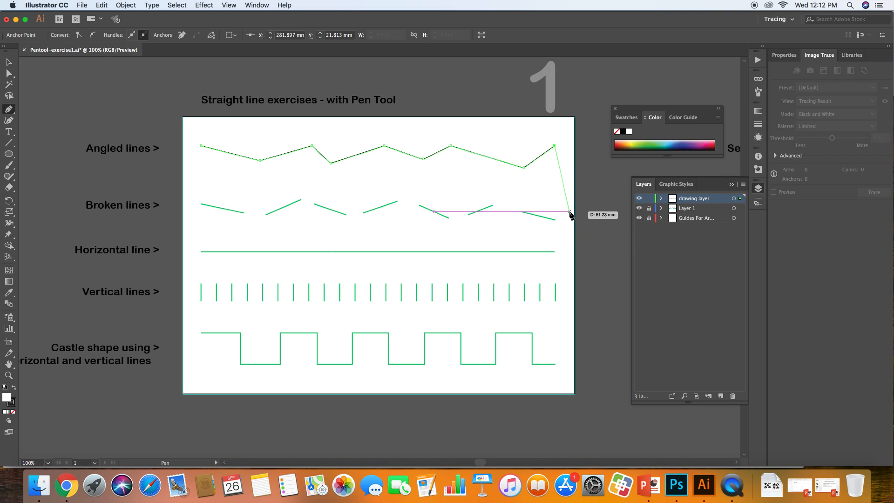
key("Escape")
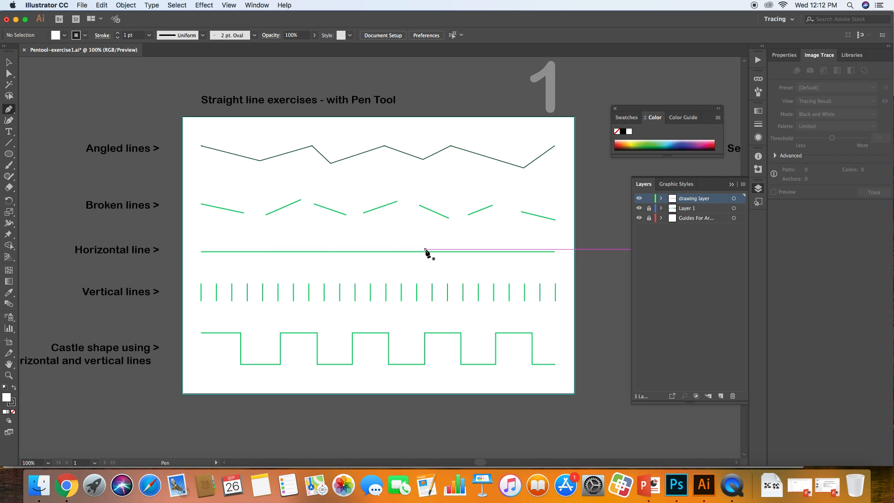
Step: Try drawing a four-point path with a white fill beside the artboard, and undo it
left_click(13, 413)
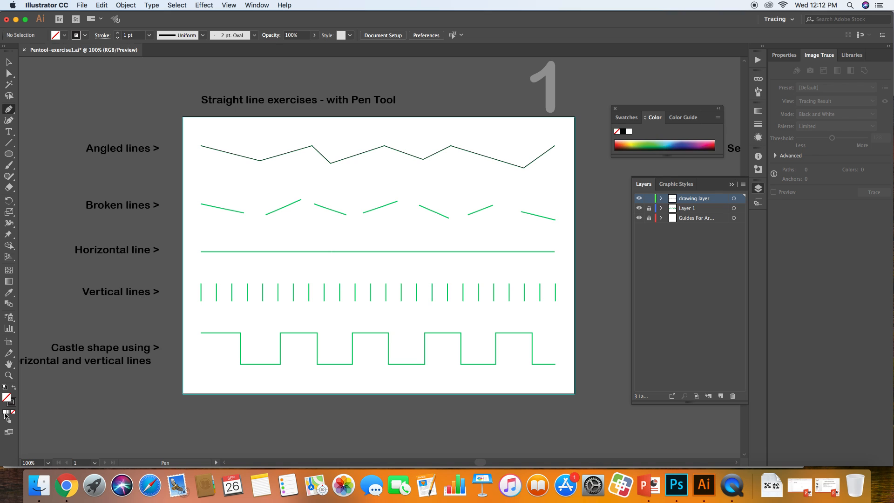
left_click(36, 282)
left_click(122, 227)
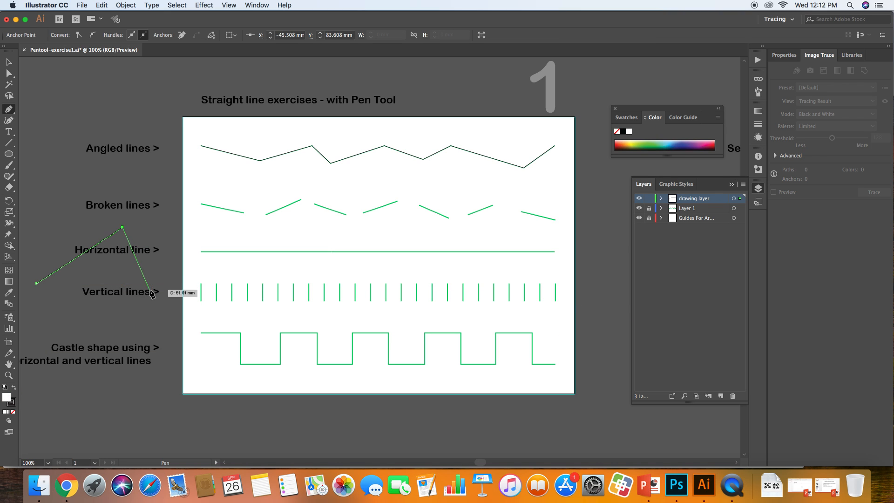
left_click(149, 290)
left_click(126, 355)
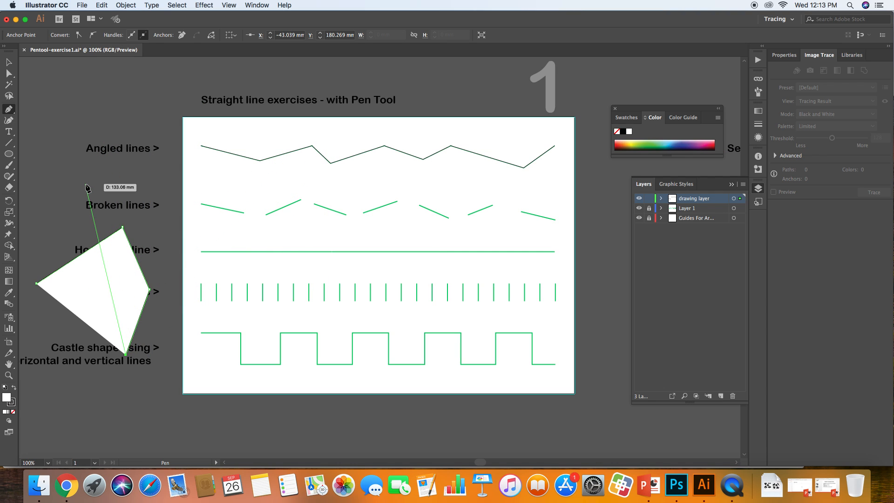
key("super+z")
key("super+z")
key("super+z")
key("super+z")
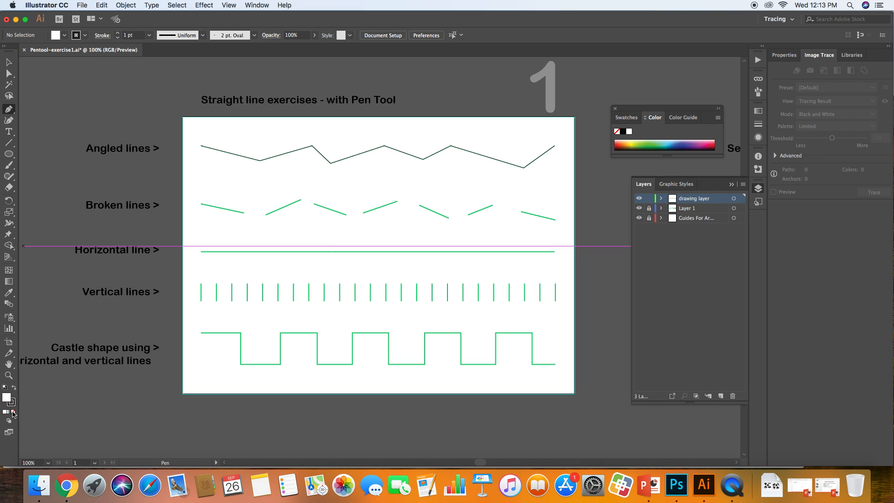
Step: Set the fill to None and try it on a four-point path beside the artboard, deleting that path
left_click(13, 412)
left_click_drag(41, 233, 49, 234)
left_click(130, 236)
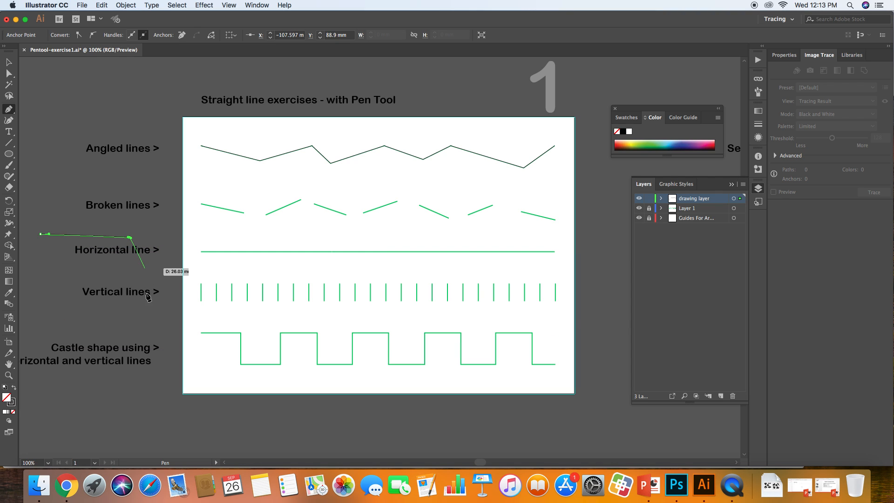
left_click(145, 307)
left_click(92, 322)
left_click(9, 62)
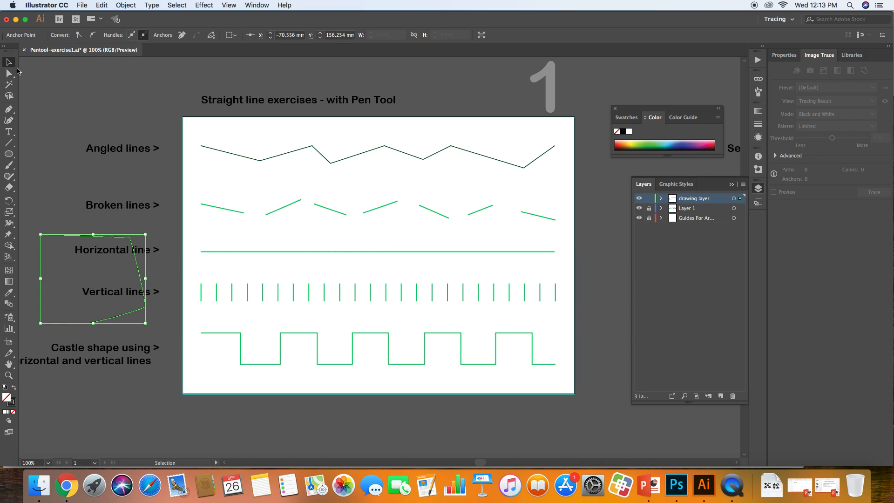
left_click(106, 123)
left_click(108, 237)
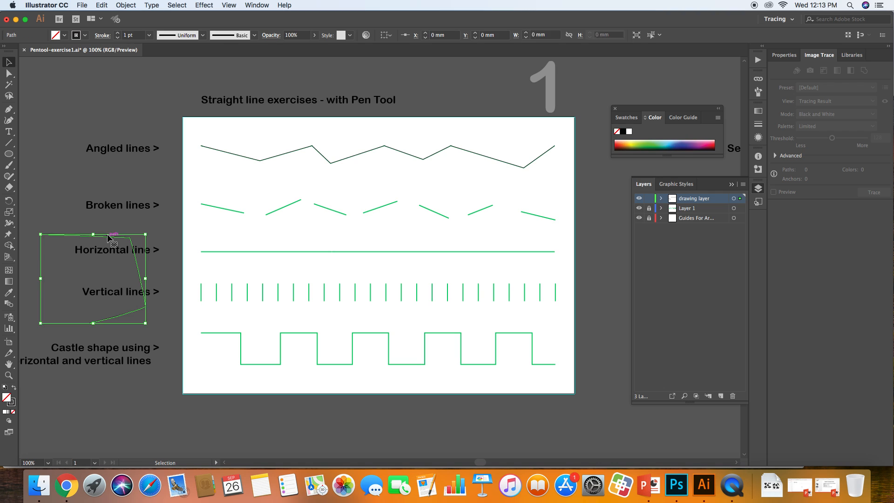
key("Delete")
Step: Trace the first two segments of the Broken lines exercise with the Pen tool as separate open paths
left_click(9, 109)
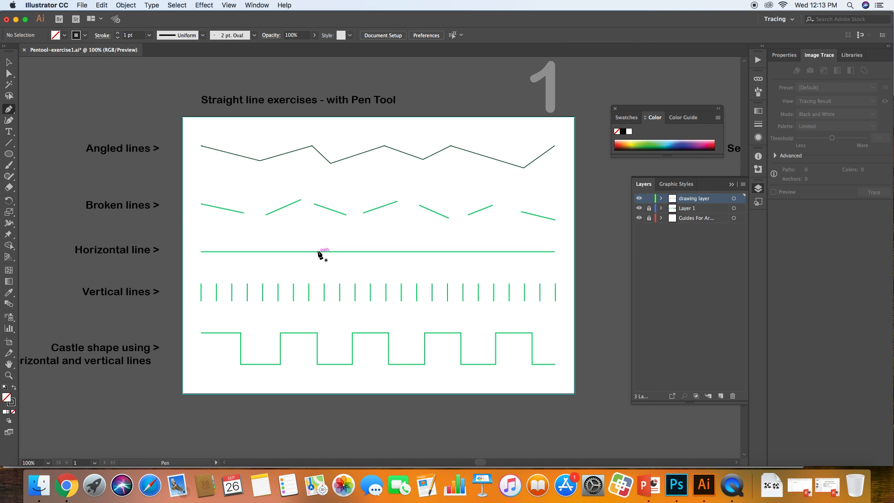
left_click(201, 203)
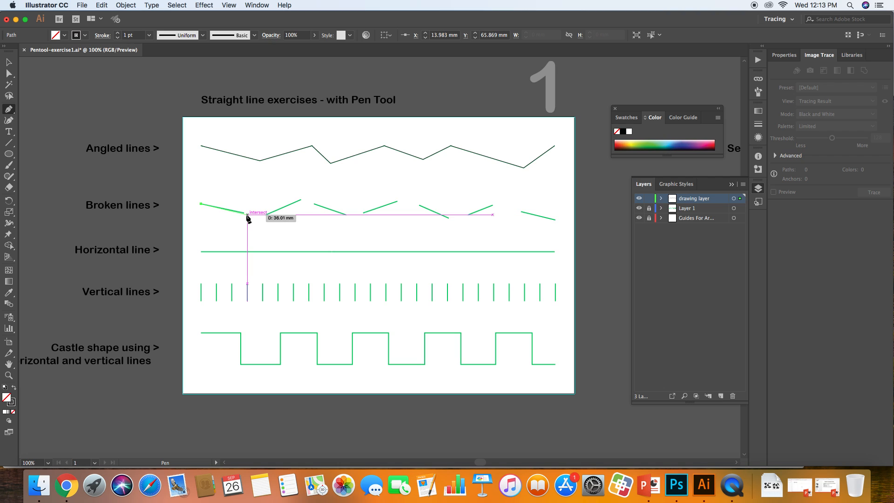
left_click(244, 212)
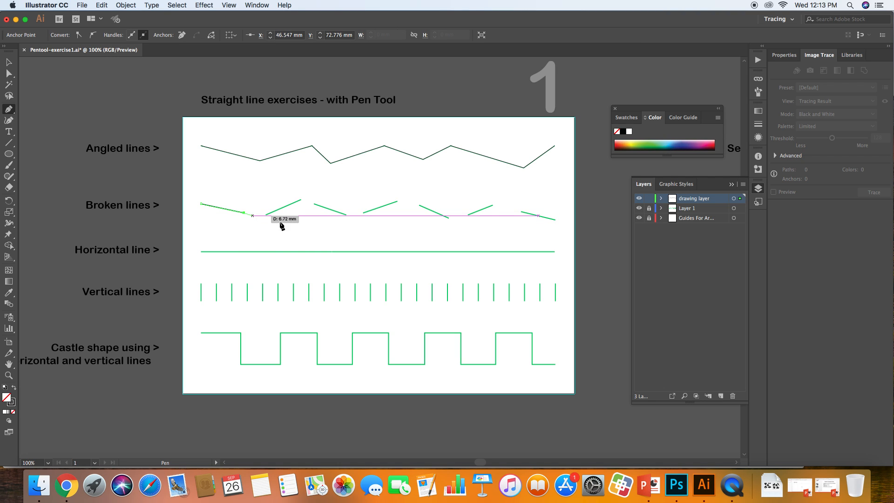
left_click(309, 227, "super")
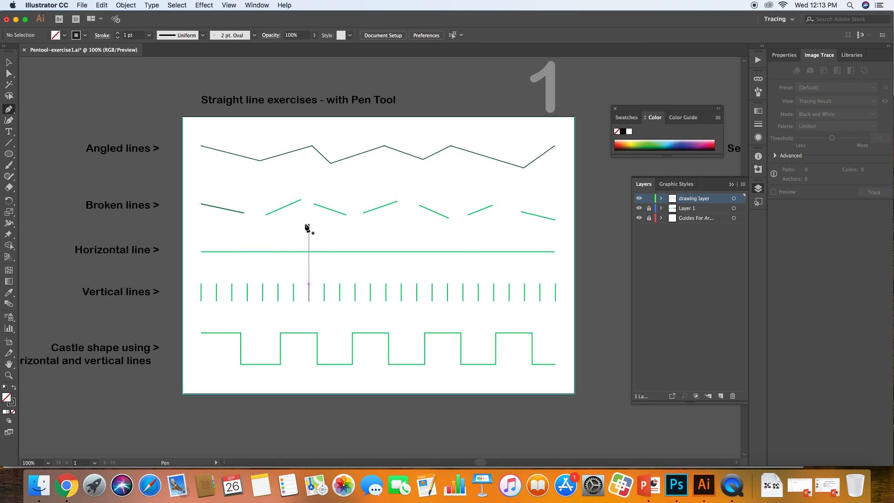
left_click(266, 215)
left_click(300, 200)
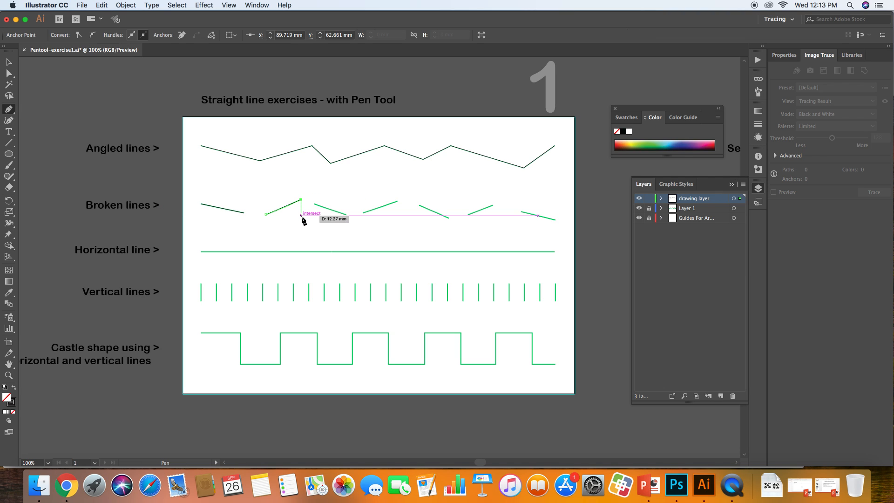
left_click(301, 215, "super")
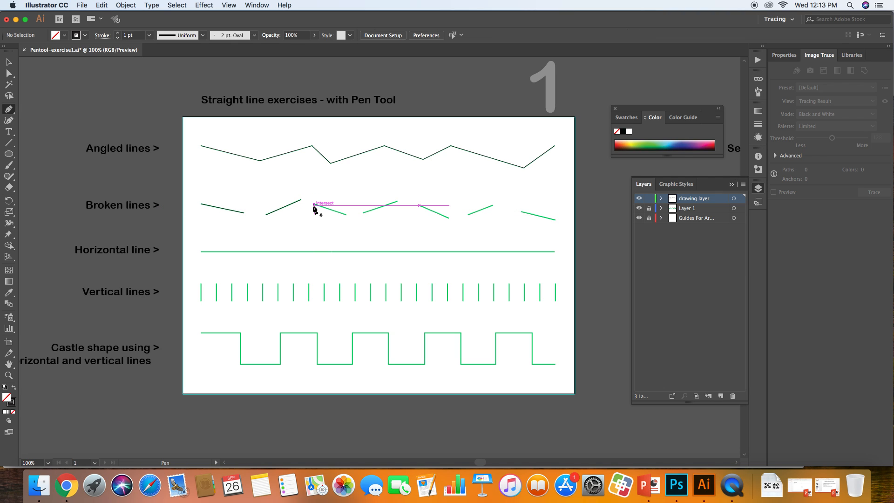
Step: Trace the third and fourth Broken lines segments as separate Pen paths, deselecting each with the Selection tool
left_click(314, 204)
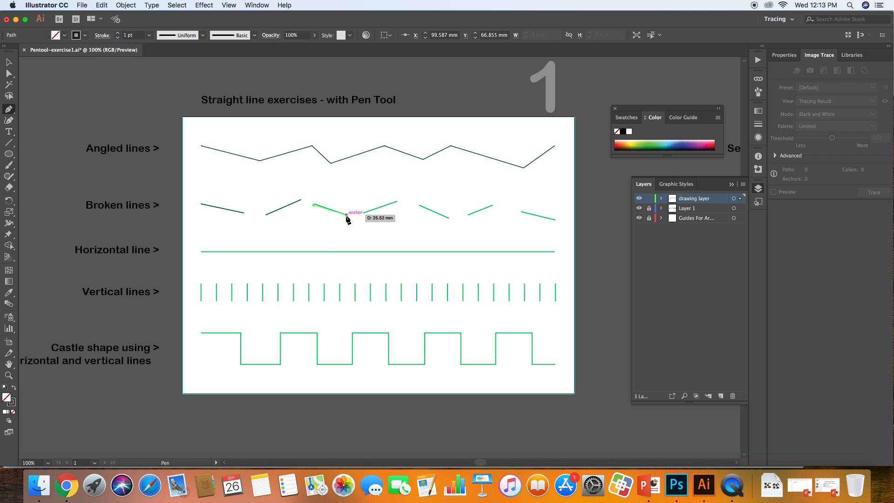
left_click(346, 214)
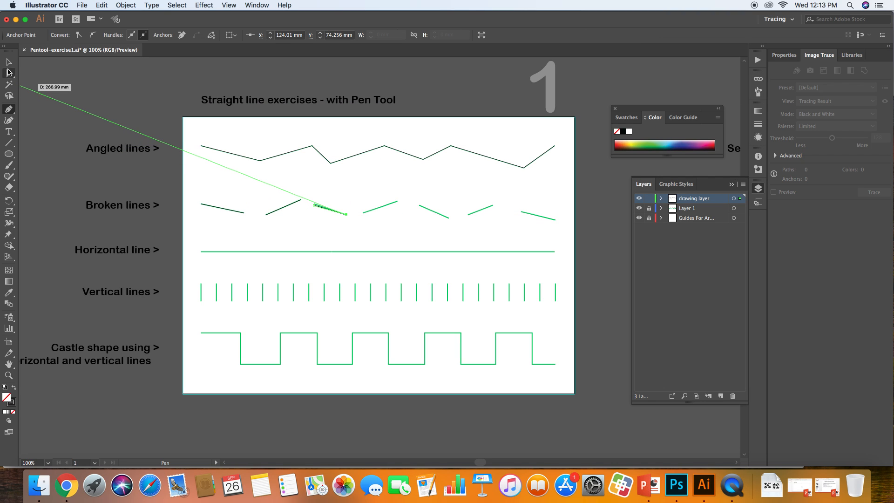
left_click(9, 63)
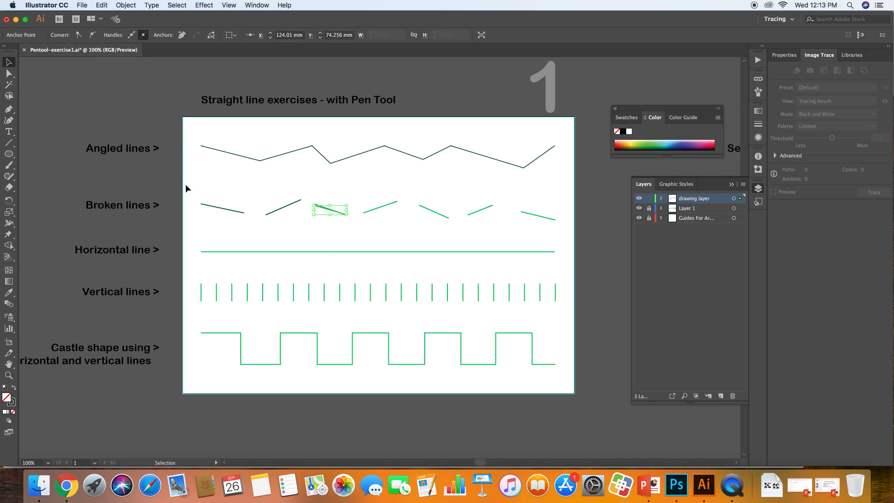
left_click(131, 181)
left_click(9, 109)
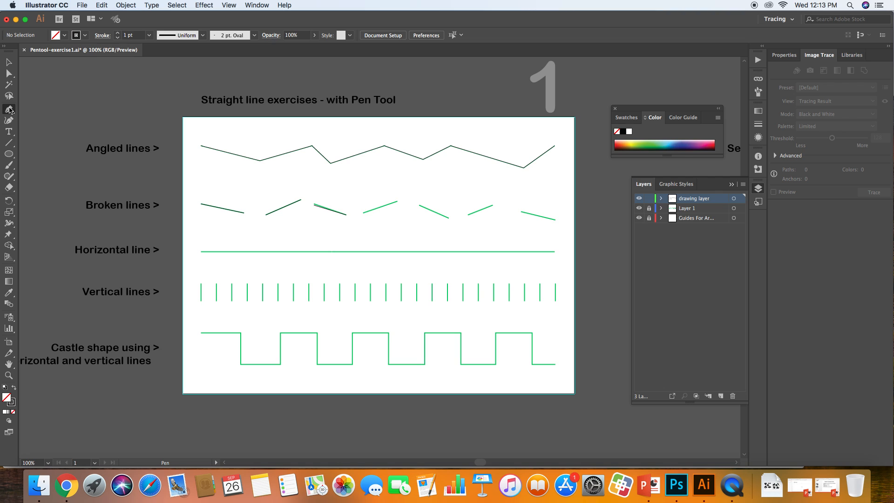
left_click(363, 213)
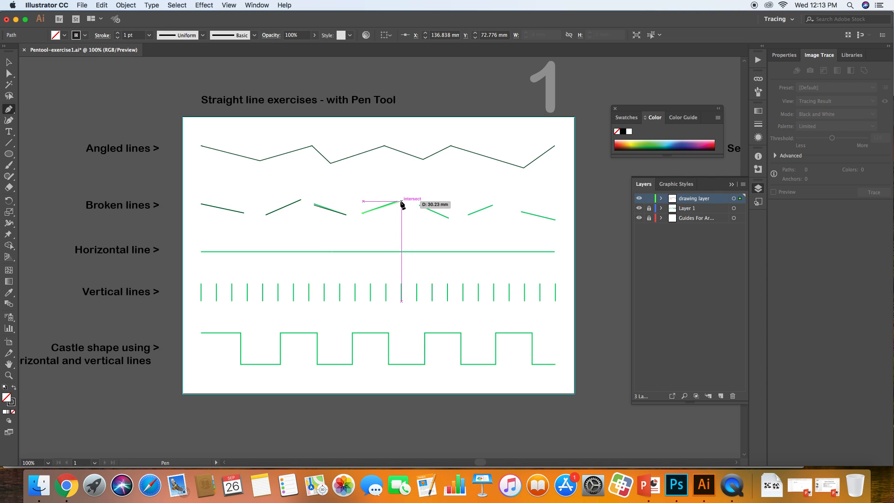
left_click(397, 201)
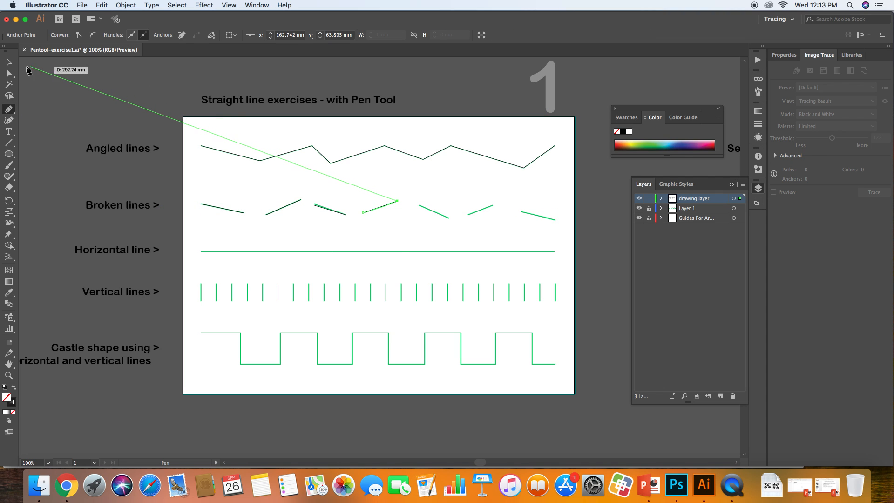
left_click(10, 63)
left_click(65, 101)
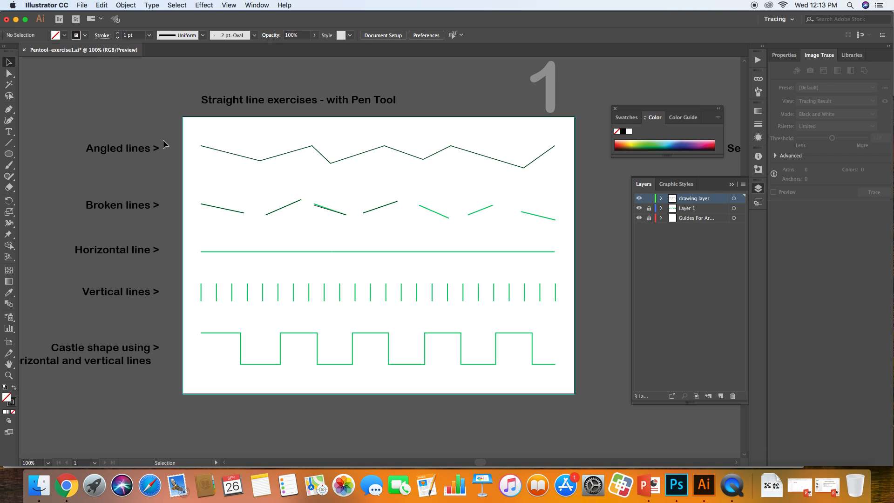
Step: Trace the fifth and sixth Broken lines segments with the Pen tool, ending each path before leaving it
left_click(9, 111)
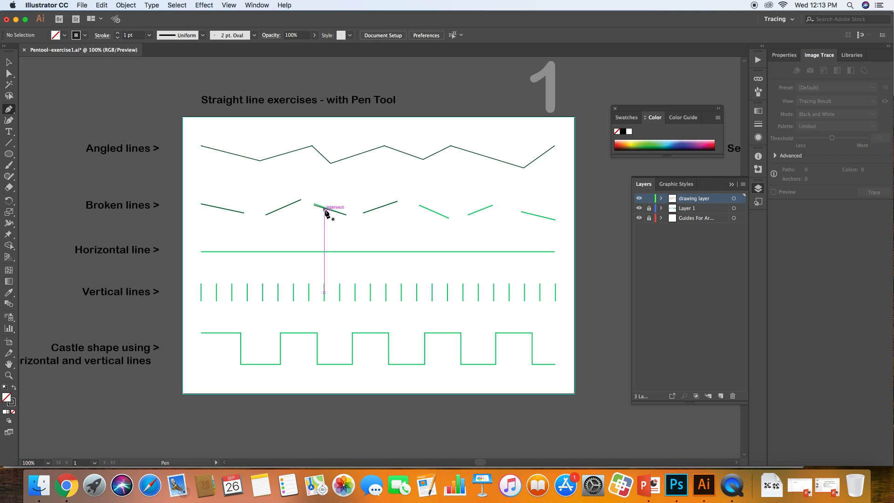
left_click(419, 205)
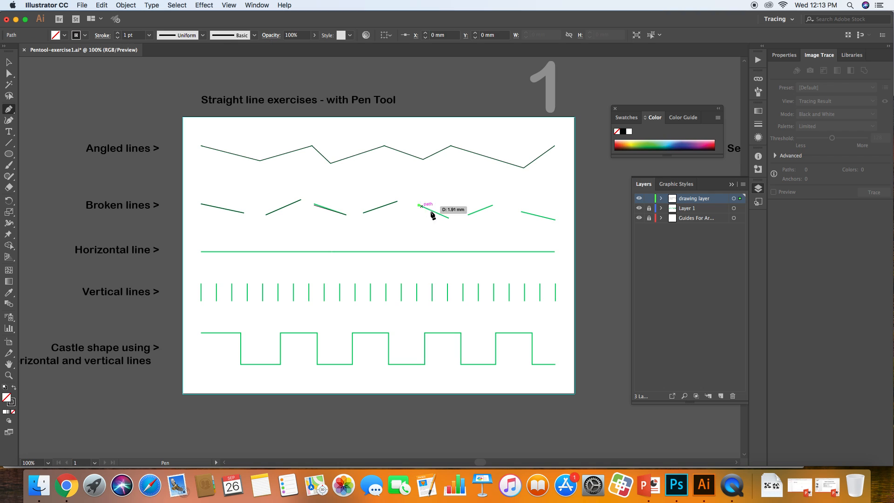
left_click(449, 218)
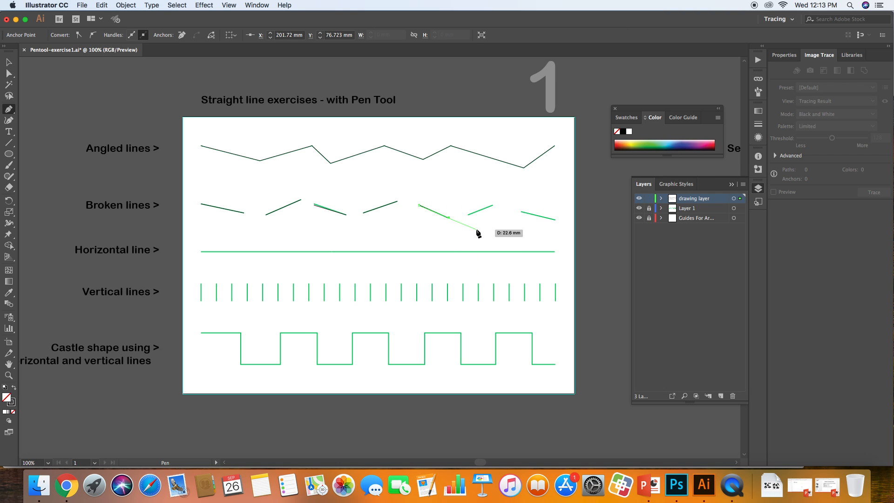
key("super")
left_click(477, 232, "super")
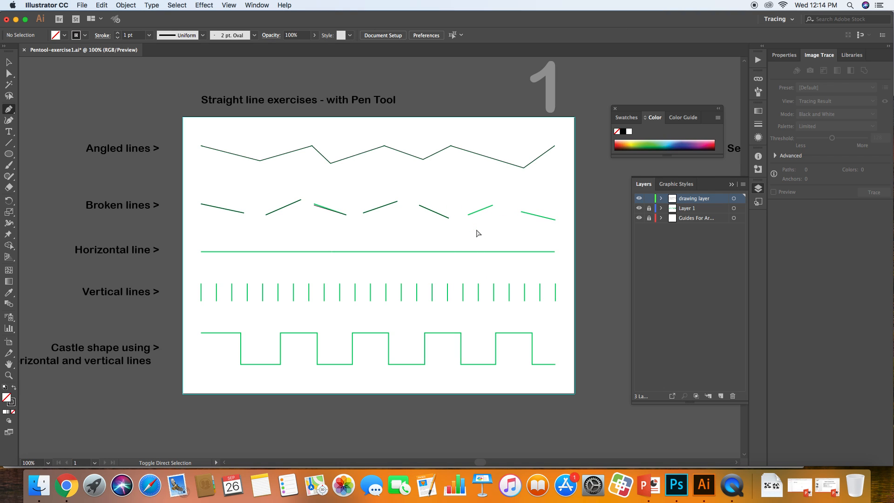
left_click(468, 214)
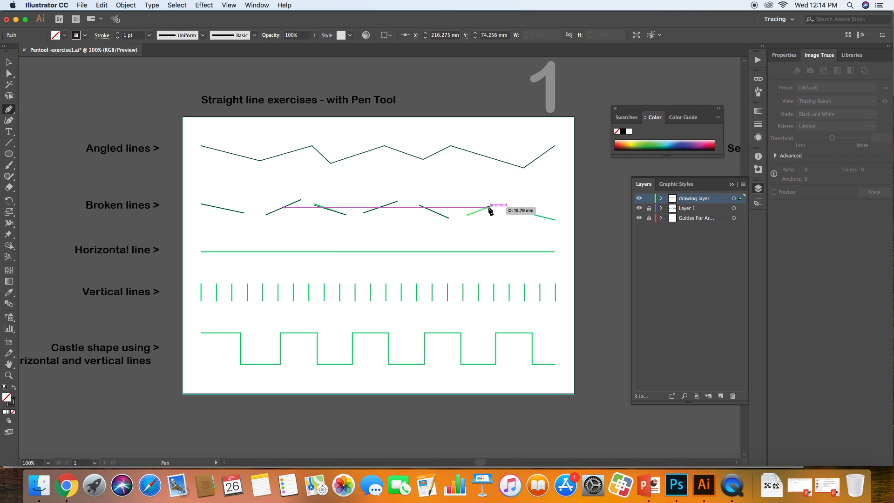
left_click(492, 205)
key("super")
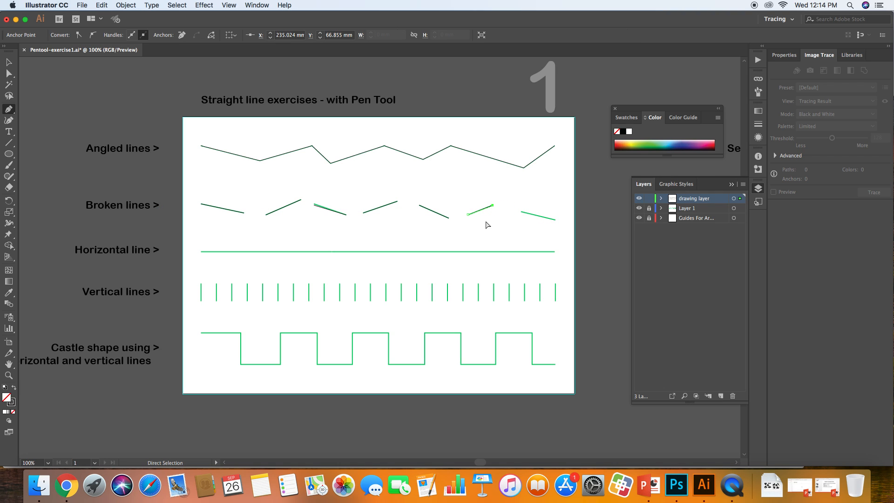
key("super")
left_click(486, 225, "super")
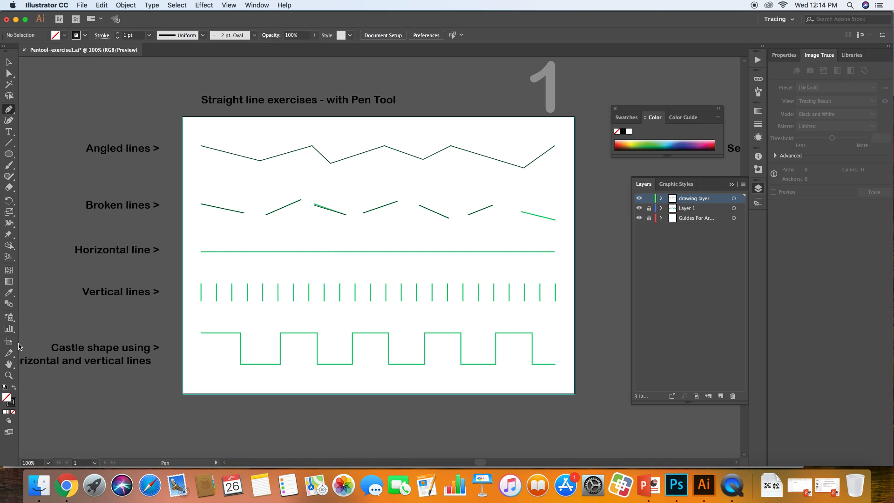
Step: Trace the first balanced curve of the Curved line exercises with the Pen tool as an open path and deselect it
left_click(9, 364)
left_click_drag(254, 311, 28, 309)
left_click_drag(186, 309, 68, 309)
left_click_drag(327, 303, 32, 317)
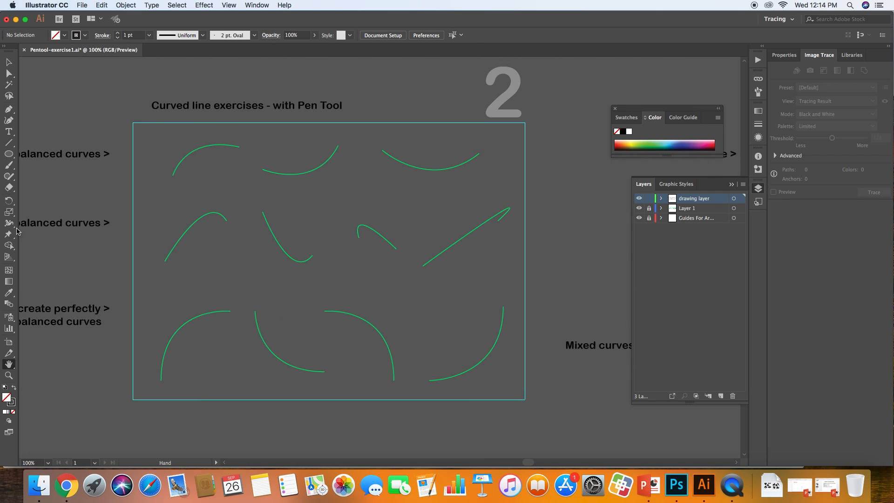
left_click(9, 109)
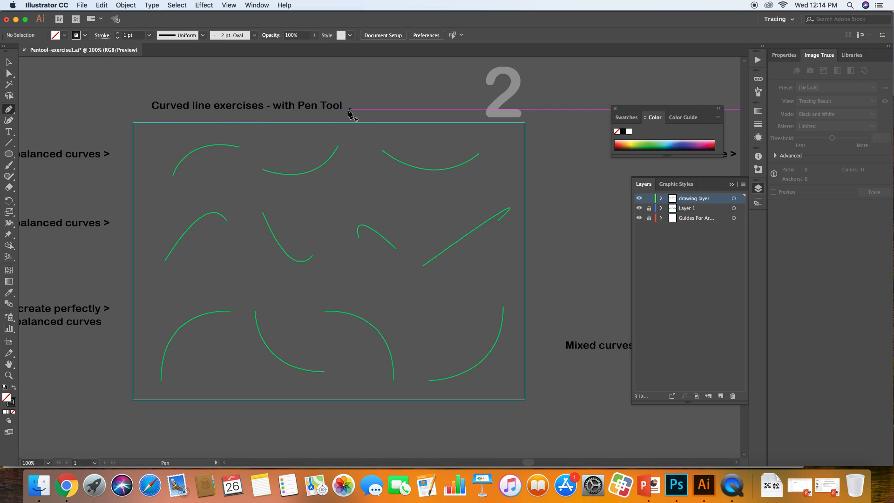
left_click(172, 176)
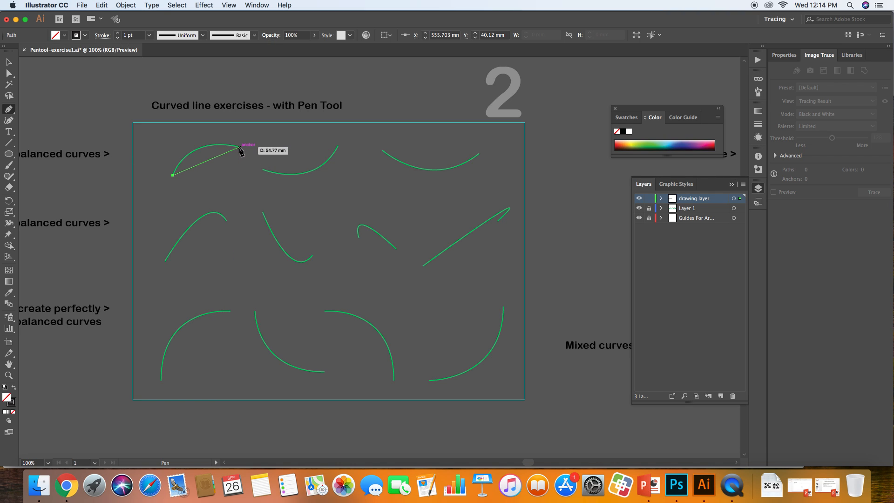
left_click_drag(239, 148, 292, 160)
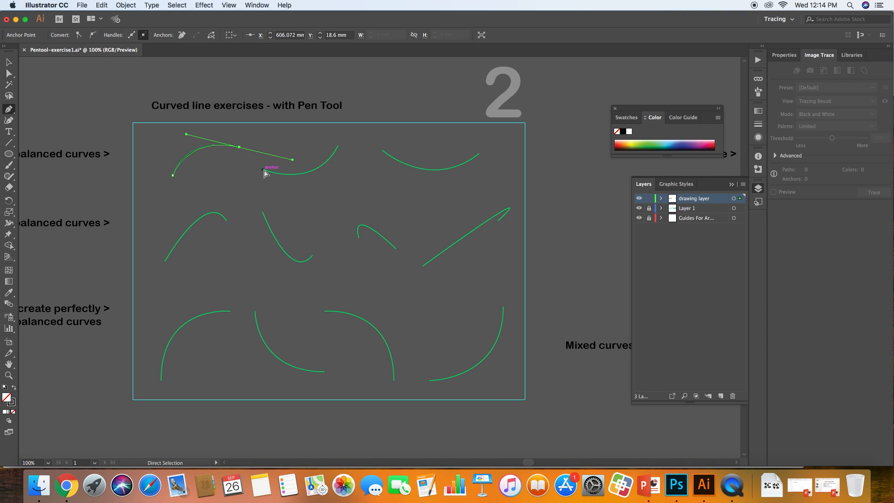
key("Escape")
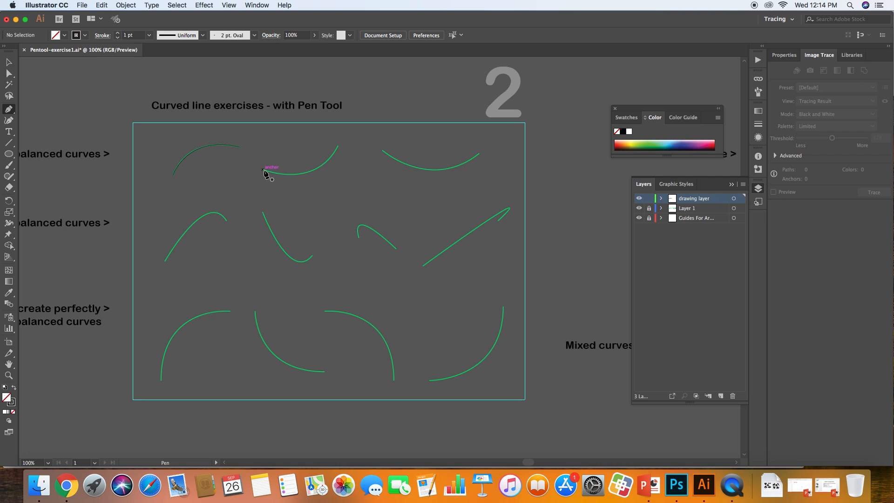
Step: Trace the second balanced curve with the Pen tool, pulling a direction handle from its end point, and deselect the path
left_click(263, 170)
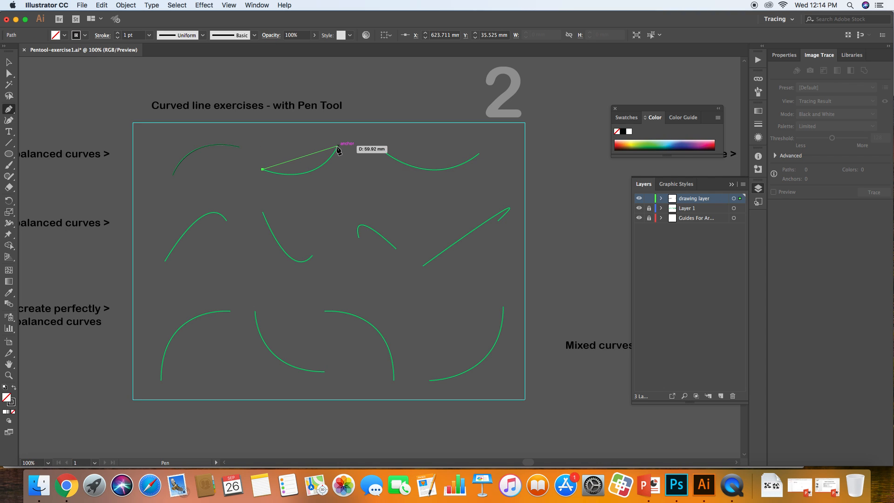
left_click_drag(338, 147, 365, 101)
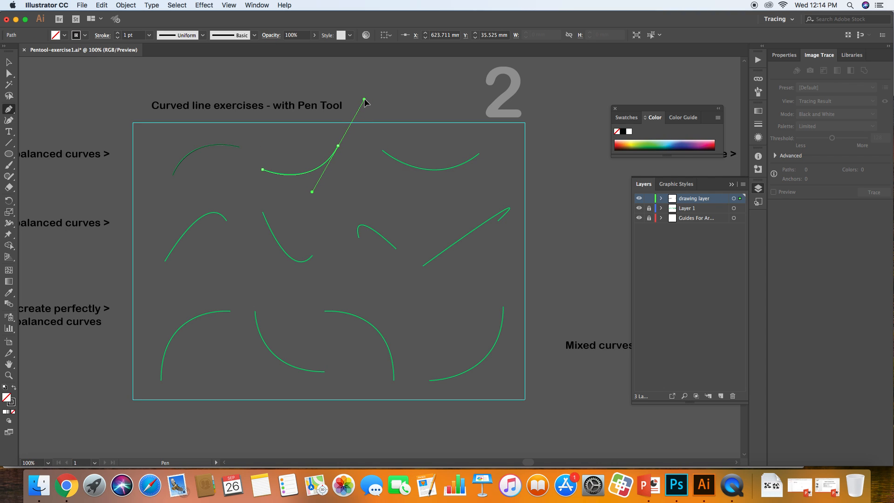
left_click(365, 106, "super")
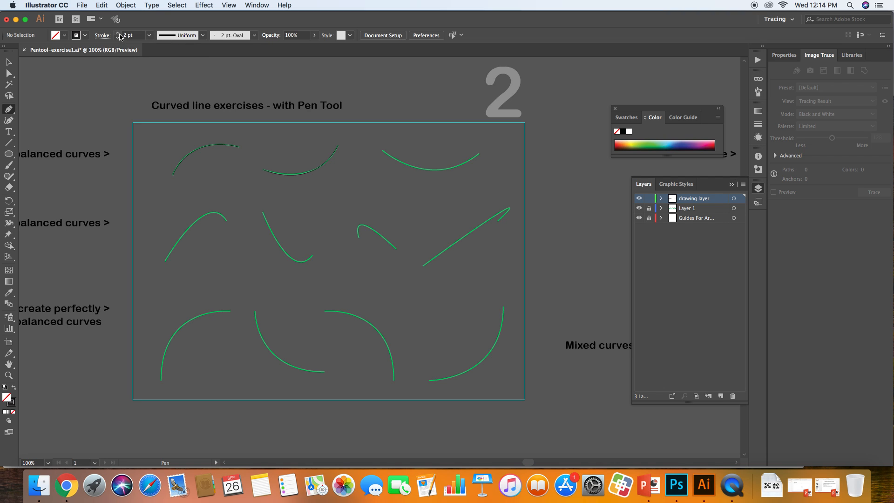
Step: Set the stroke weight to 3 pt and trace the short hooked curve in the second row with the Pen tool
left_click(118, 33)
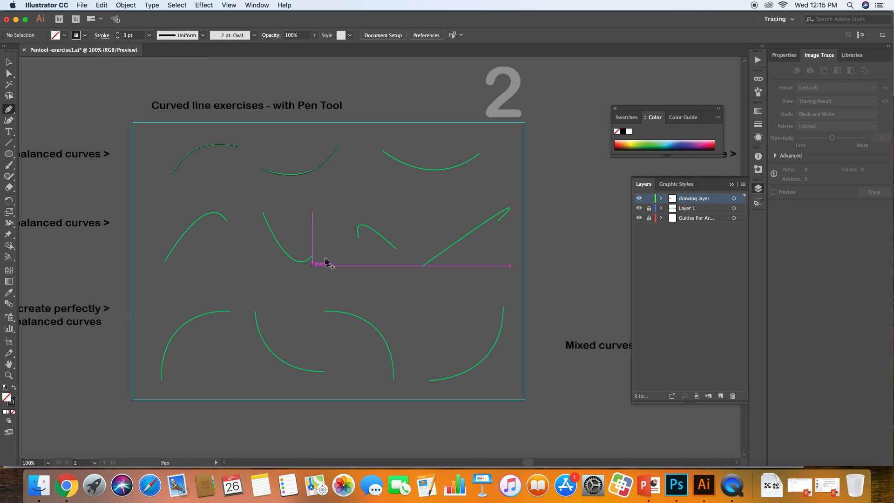
left_click(359, 238)
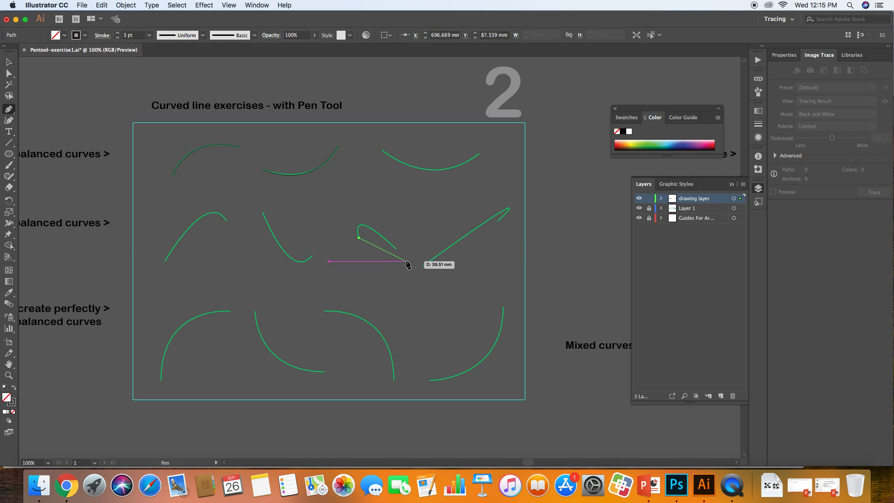
left_click_drag(396, 249, 445, 296)
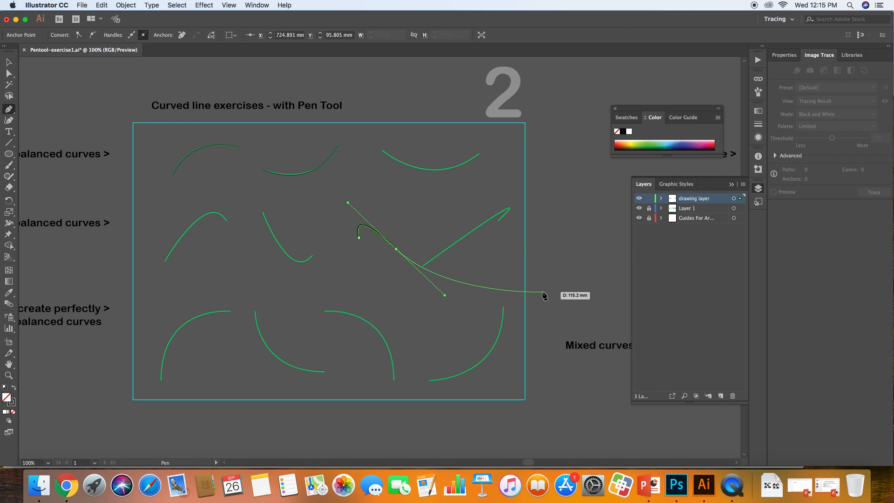
left_click(541, 292, "super")
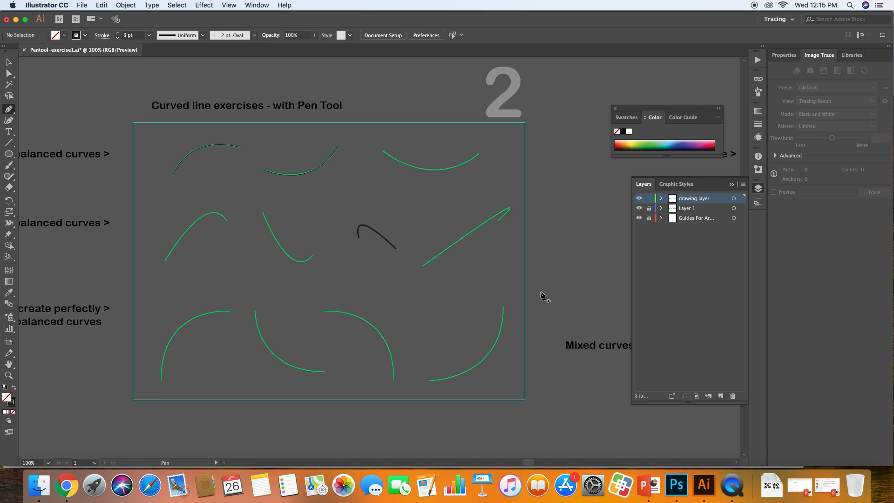
Step: Trace the freeform curve of the Multiple-point curves exercise with the Pen tool through its first four tick marks and end the path
left_click(9, 364)
left_click_drag(93, 335, 573, 347)
left_click_drag(399, 339, 125, 324)
scroll(125, 324, "right", 20)
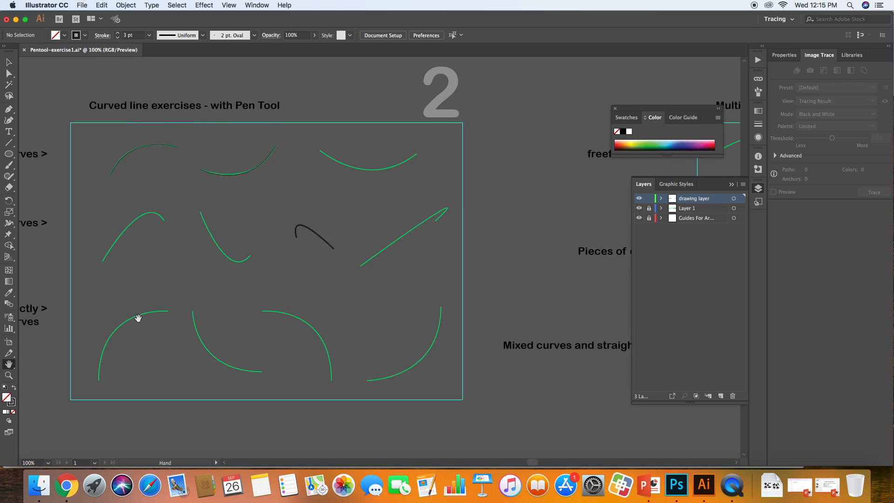
scroll(108, 308, "right", 2)
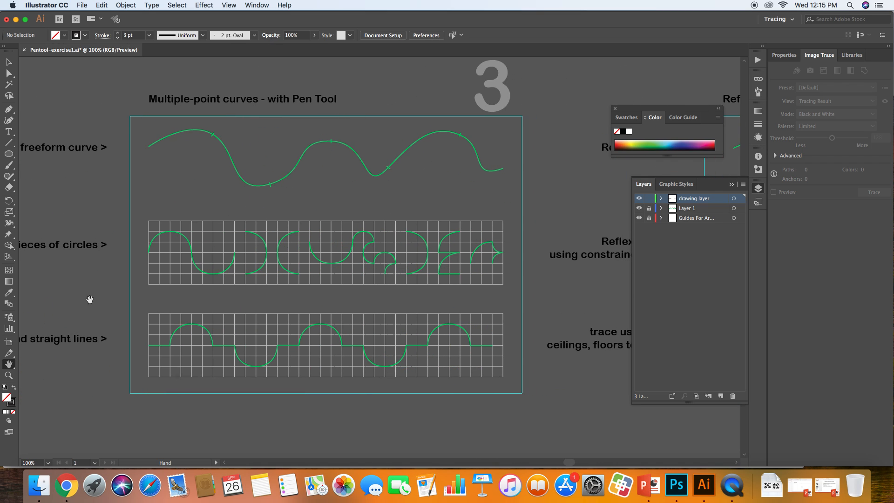
left_click(7, 111)
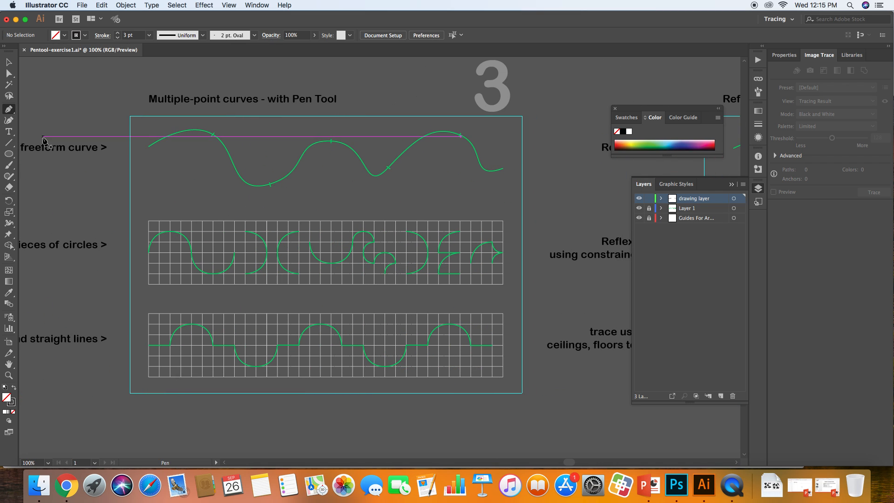
left_click(148, 146)
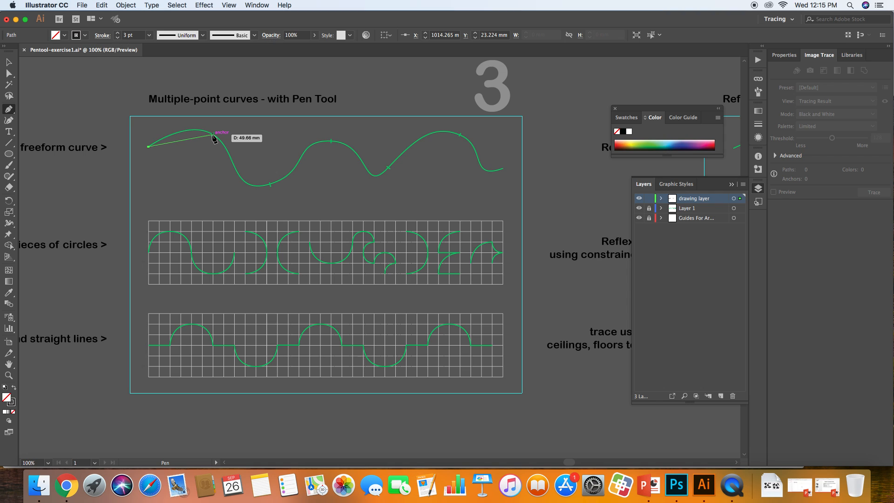
left_click_drag(214, 135, 236, 150)
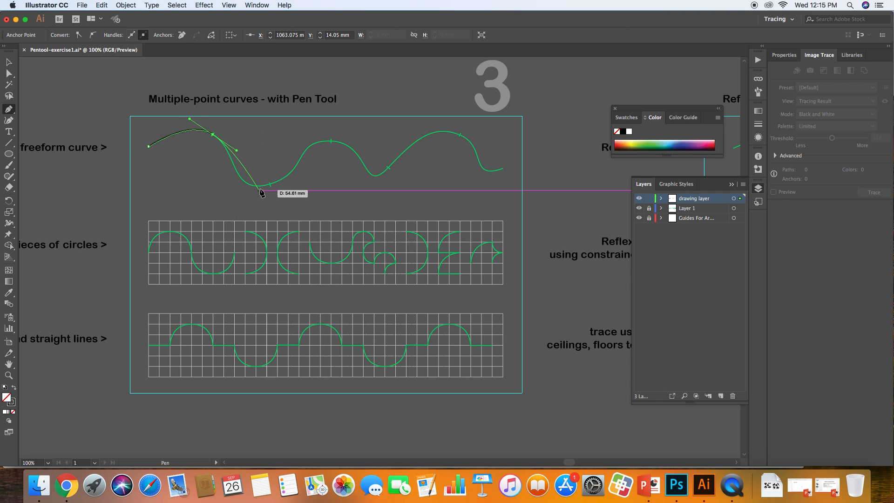
left_click_drag(270, 184, 306, 170)
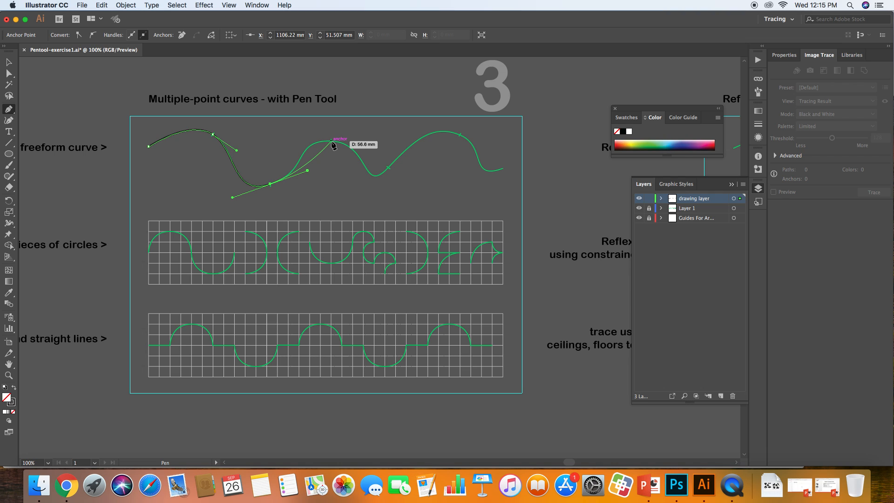
left_click_drag(331, 141, 367, 146)
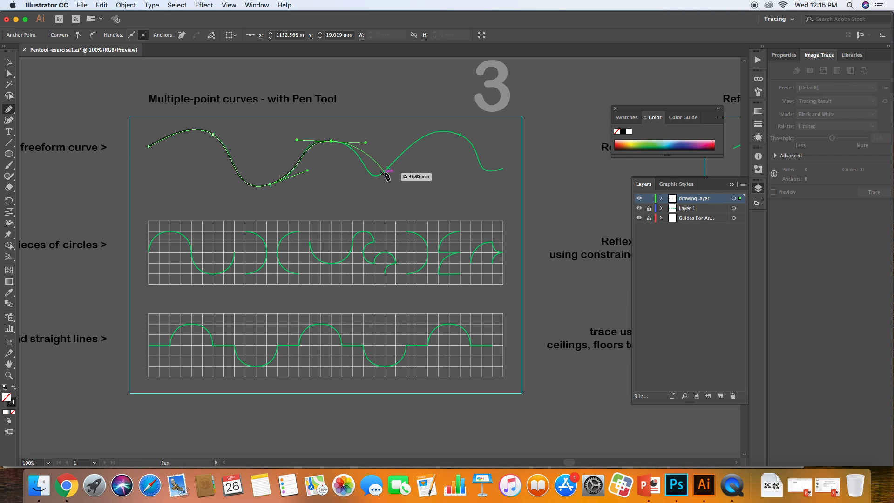
left_click_drag(389, 169, 412, 140)
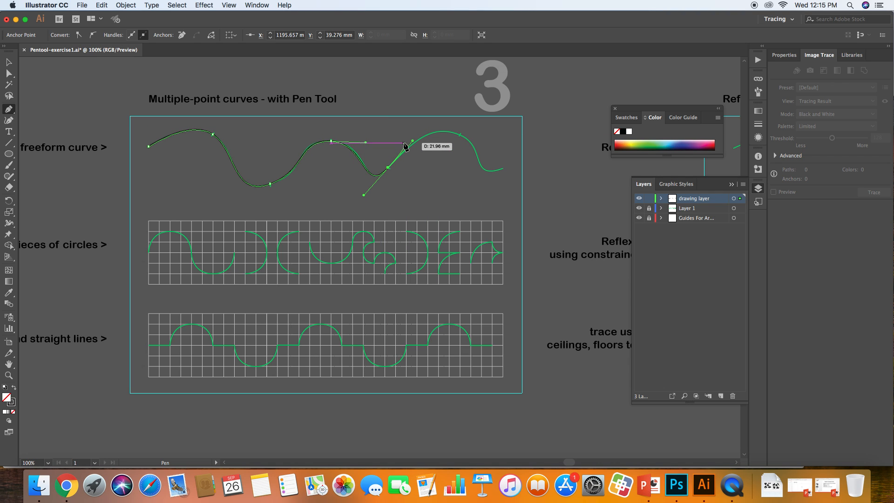
key("Escape")
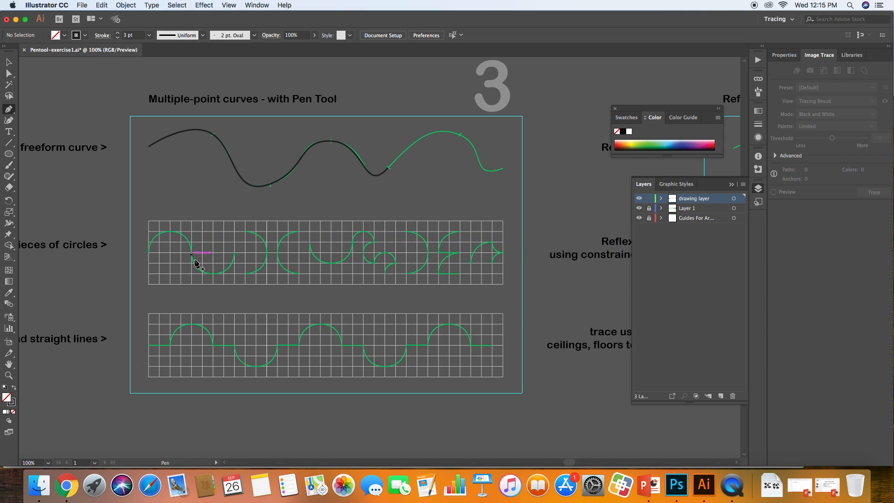
Step: Trace the first arch of the Pieces of circles exercise as two quarter arcs, removing the outgoing handle at its end point
left_click(148, 251)
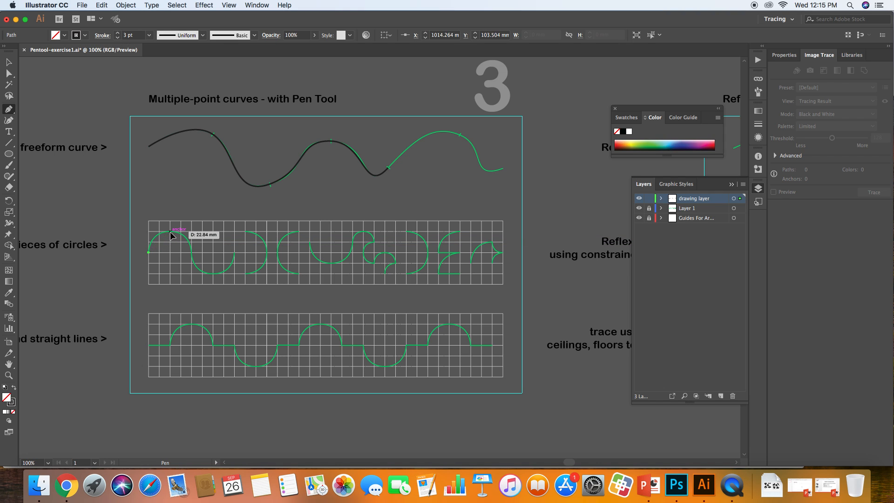
left_click_drag(169, 232, 194, 231)
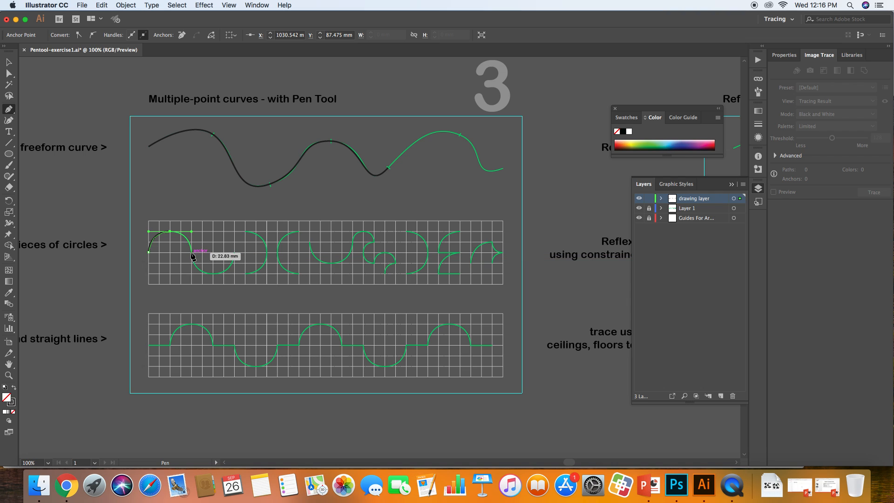
left_click_drag(191, 254, 191, 260)
left_click(191, 253)
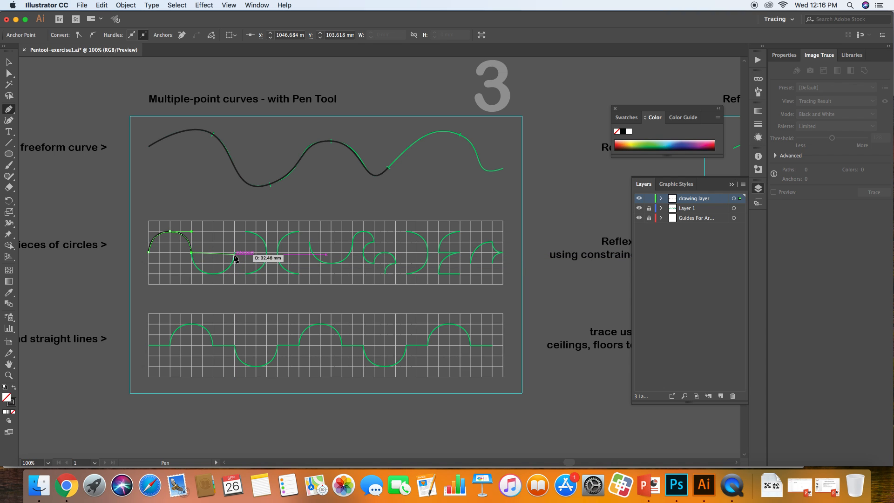
Step: Undo a single-curve attempt at the adjoining lower half circle, trace it as two quarter arcs, and deselect the path
left_click_drag(234, 253, 254, 201)
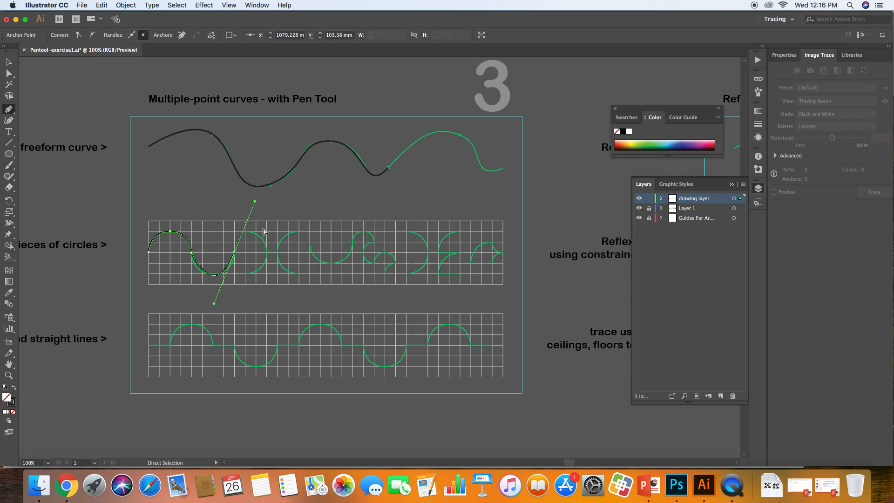
key("super+z")
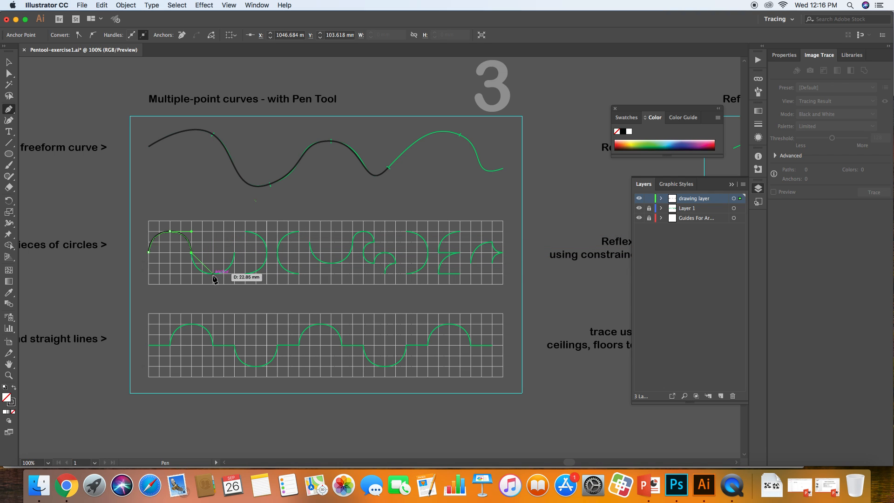
left_click_drag(213, 274, 234, 275)
left_click(234, 252)
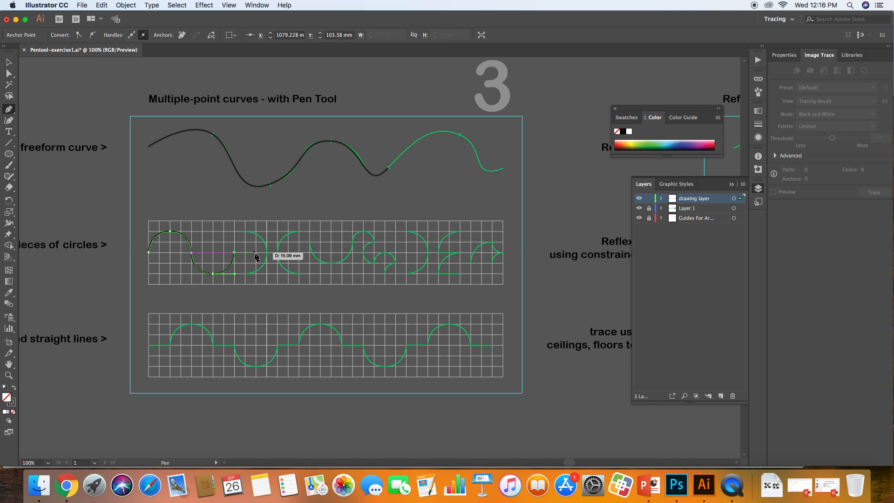
left_click(256, 255, "super")
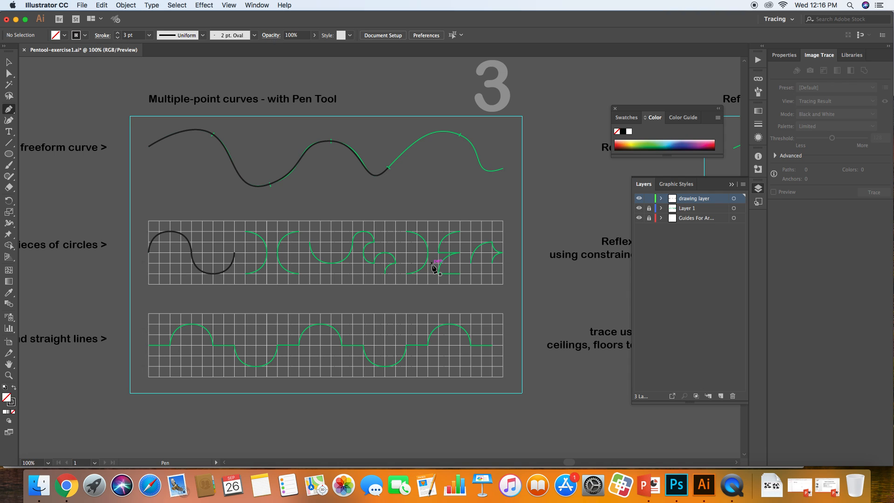
Step: Undo the Pieces of circles trace and the freeform curve trace on the Multiple-point curves artboard
key("super+z")
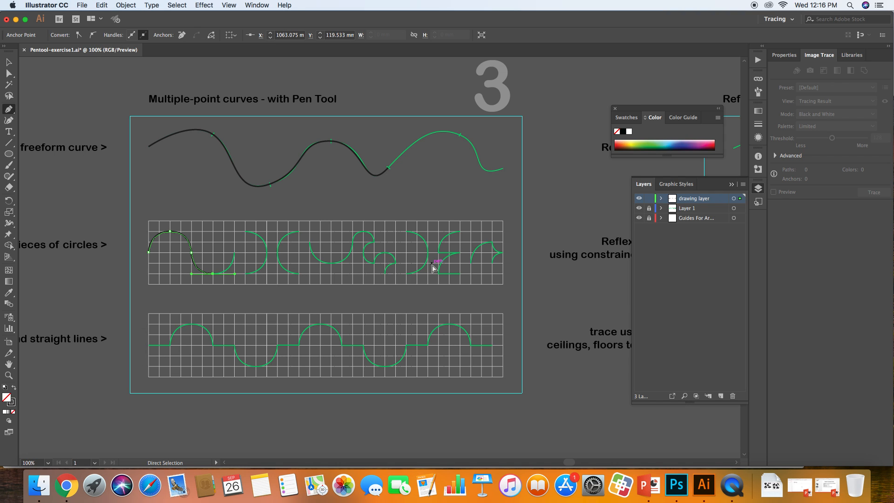
key("super+z")
key("super+z")
key("super+z")
key("super+z")
key("super+z")
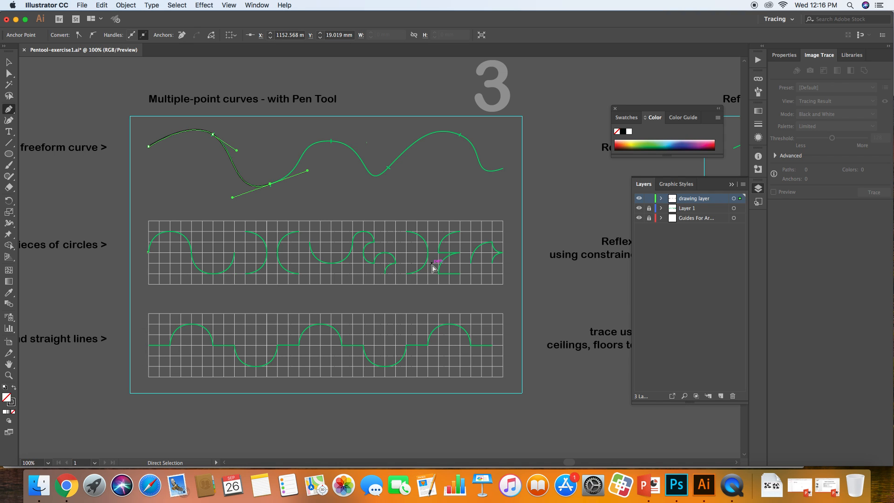
key("super+z")
key("super+z")
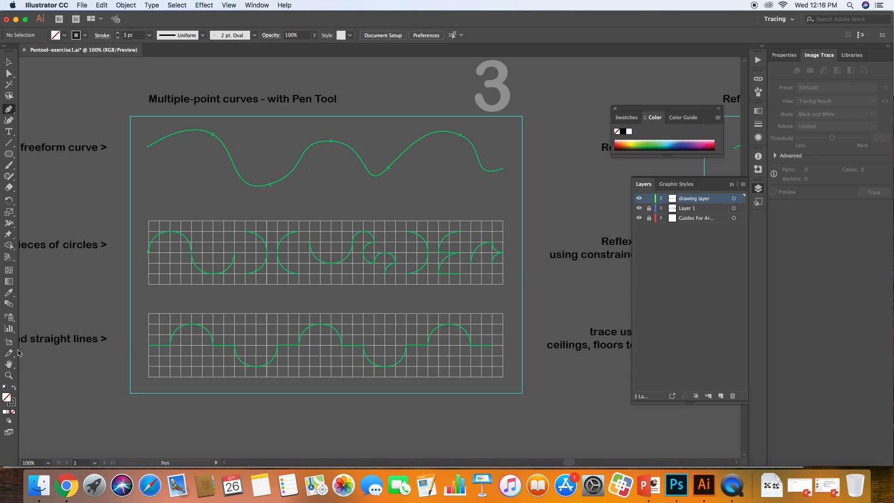
Step: On the Straight line exercises artboard, undo all Broken lines traces, the test path beside the artboard and the None fill setting
left_click(9, 366)
left_click_drag(134, 343, 627, 354)
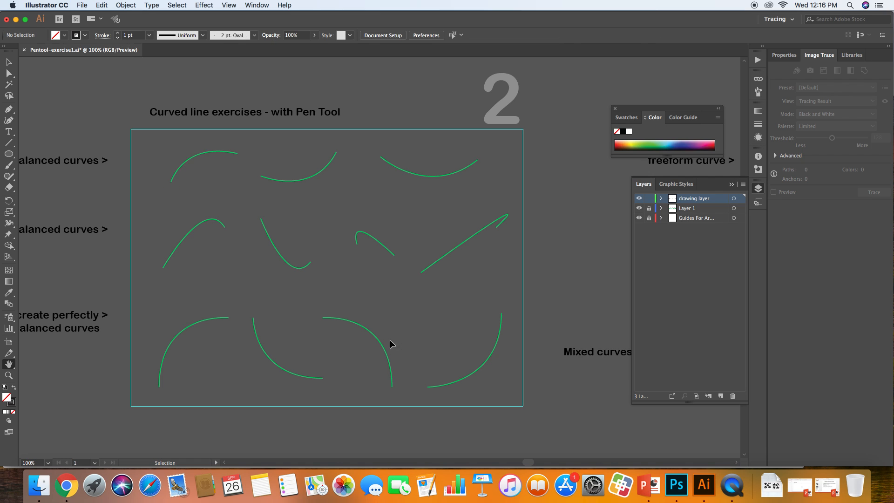
scroll(407, 329, "left", 10)
left_click_drag(418, 322, 734, 312)
left_click_drag(452, 317, 532, 314)
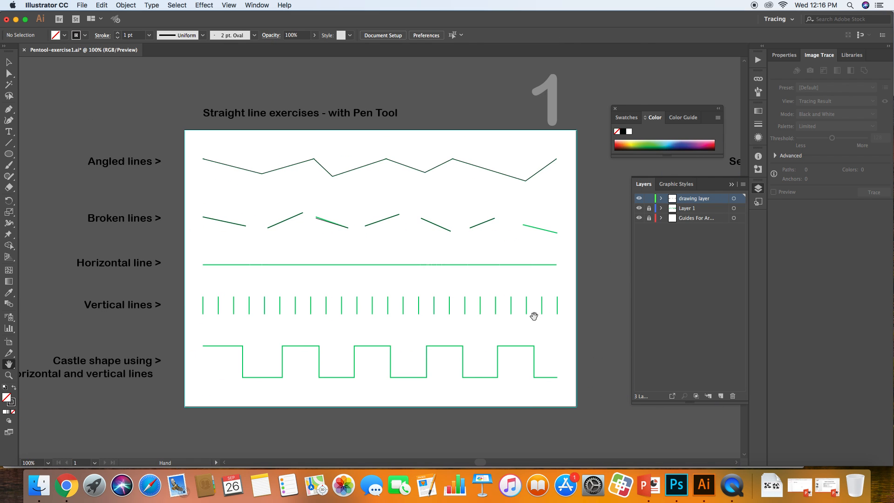
key("super+z")
key("super+z")
key("super+z")
key("super+z")
key("super+z")
key("super+z")
key("super+z")
key("super+z")
key("super+z")
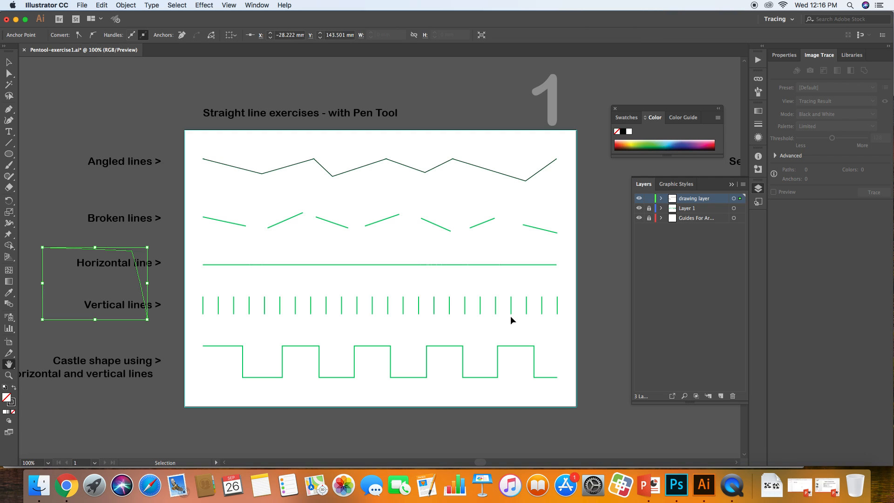
key("super+z")
key("super+z")
key("super+z")
key("super+z")
key("super+z")
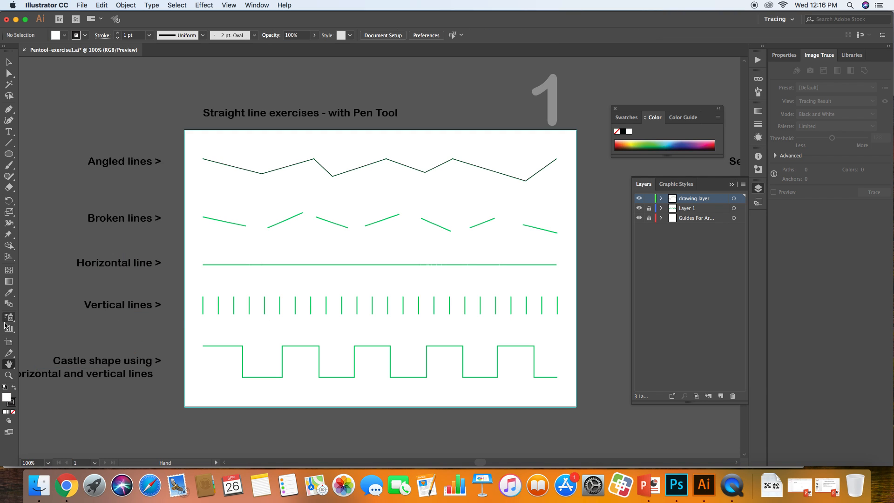
Step: On artboard 4, trace the first arc of the Reflex curves exercise with the Pen tool and set its fill to None
scroll(171, 342, "right", 20)
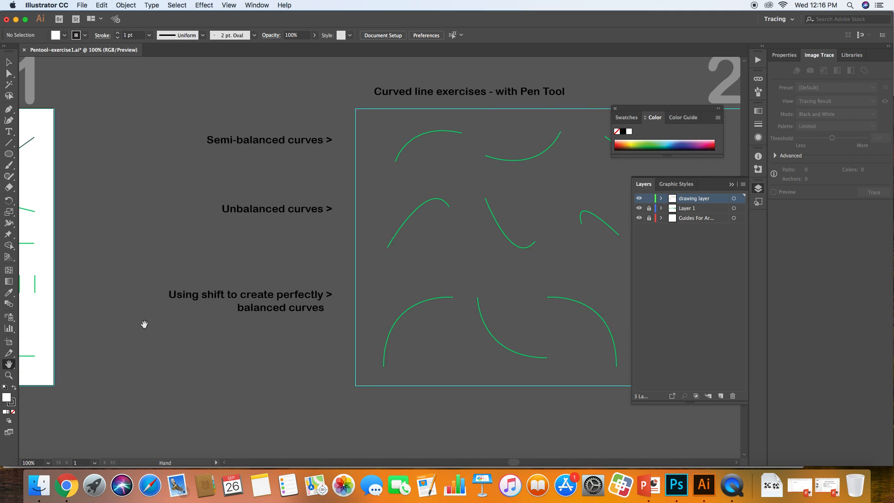
scroll(229, 305, "right", 20)
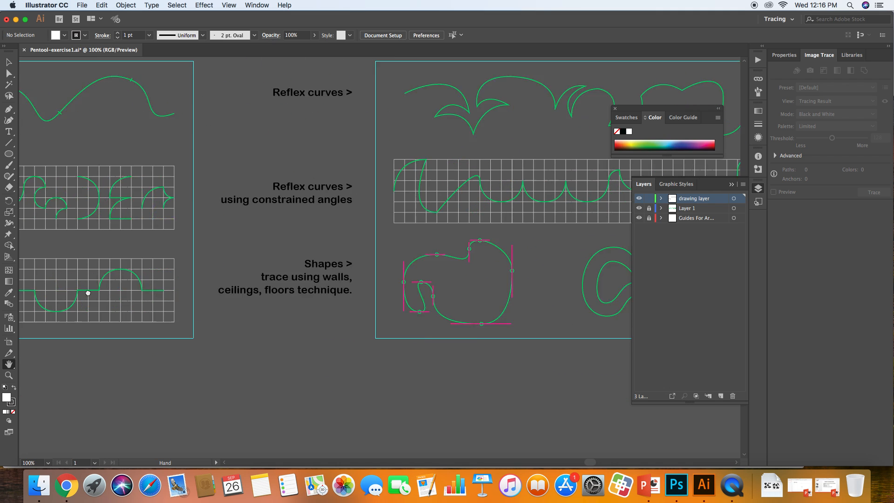
scroll(141, 321, "up", 2)
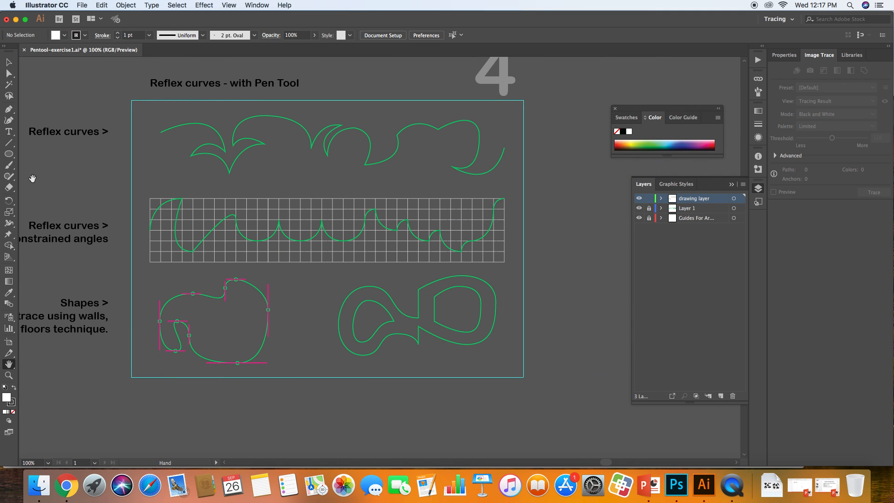
left_click(12, 112)
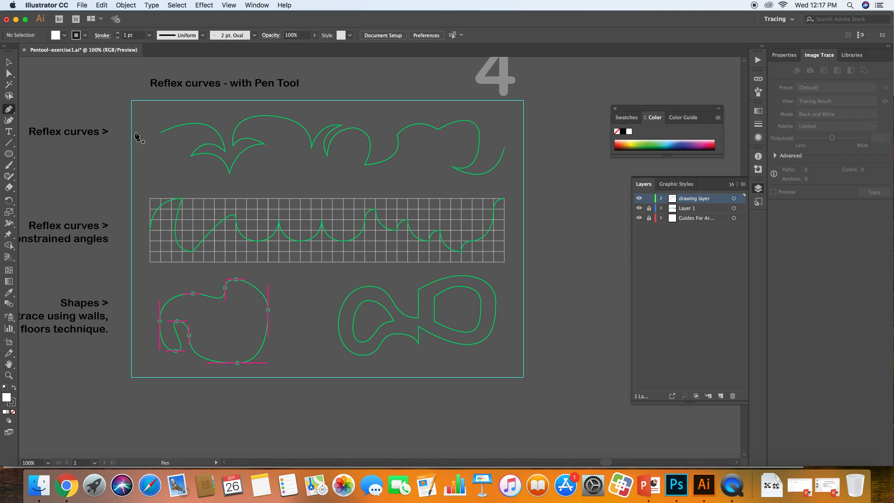
left_click(160, 133)
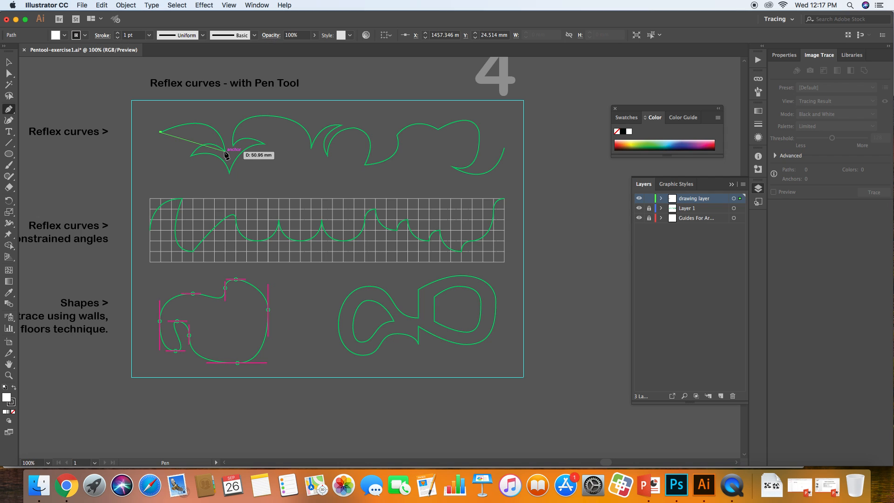
left_click_drag(225, 153, 234, 202)
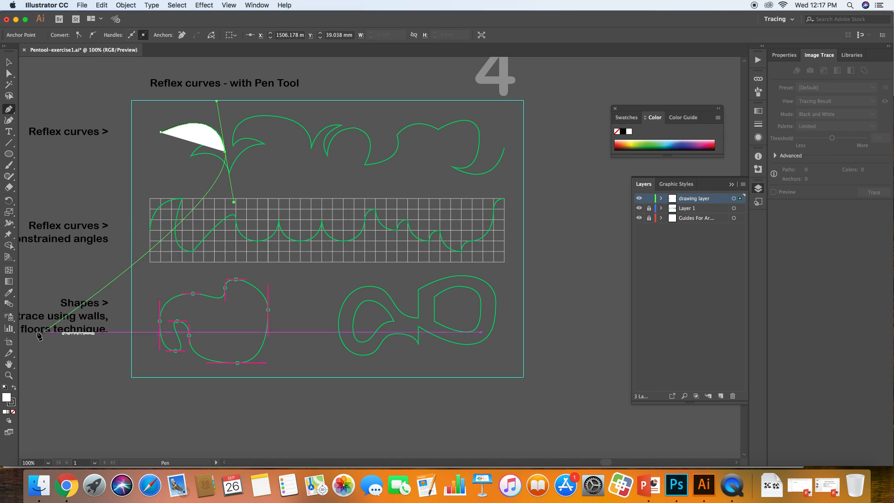
left_click(13, 411)
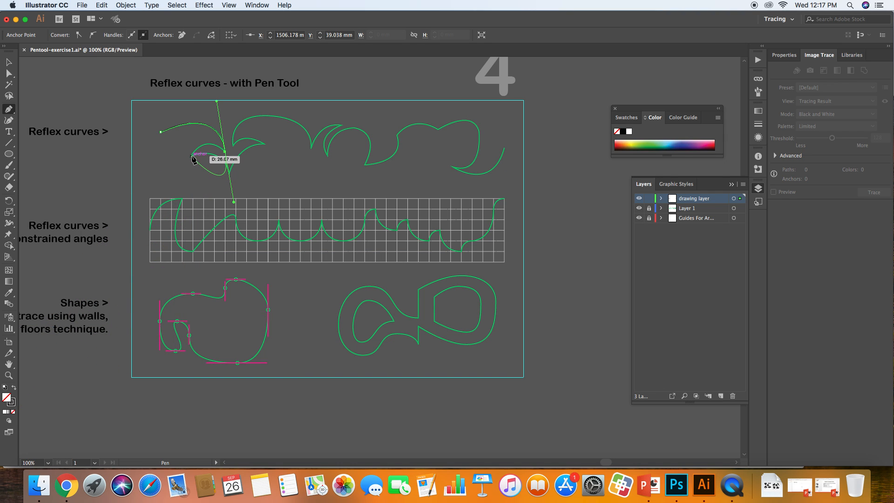
Step: Undo the segment drawn with the outgoing handle kept, then retrace the left leaf down to its lower point, removing the outgoing handle at each corner
left_click_drag(191, 156, 149, 198)
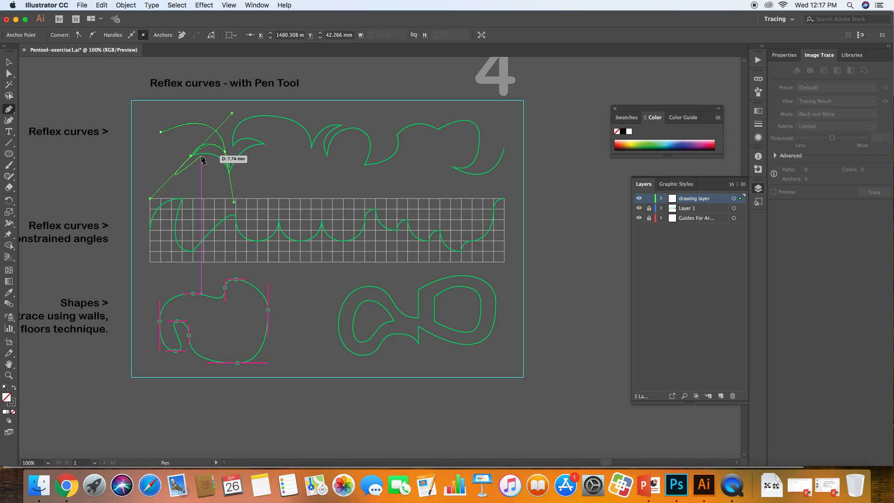
key("super+z")
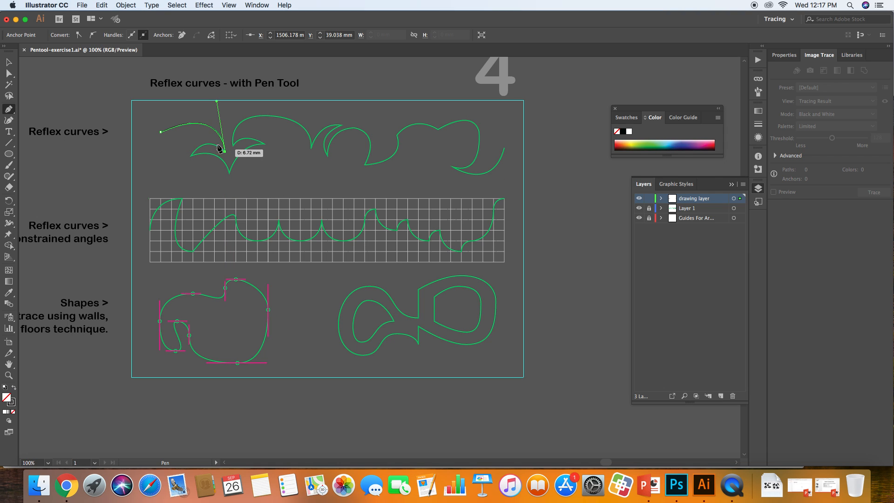
left_click_drag(191, 156, 183, 169)
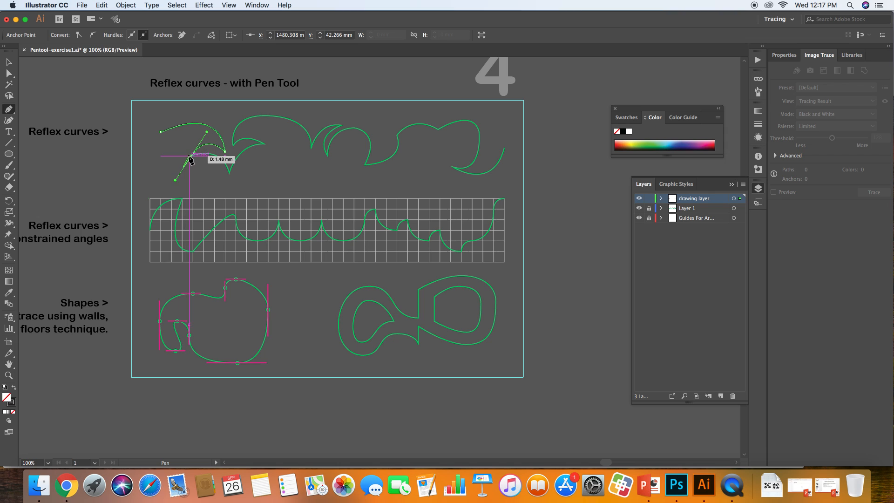
left_click(192, 158)
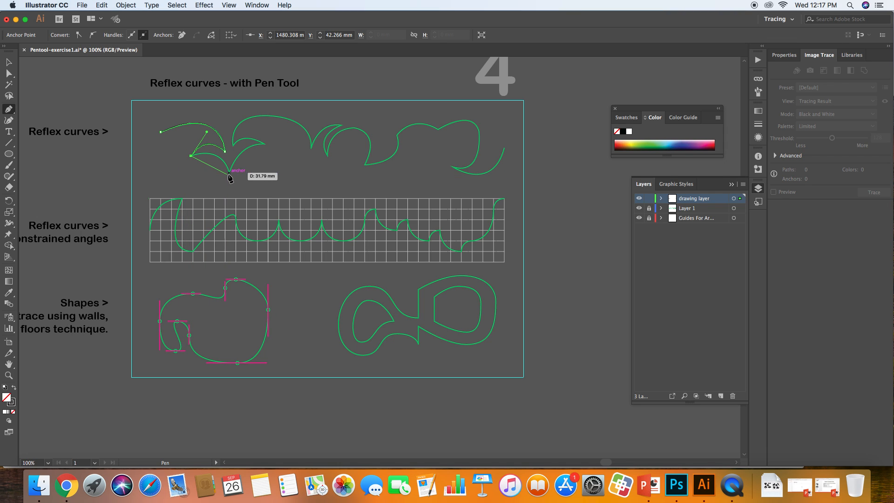
left_click_drag(229, 172, 239, 204)
left_click(229, 173)
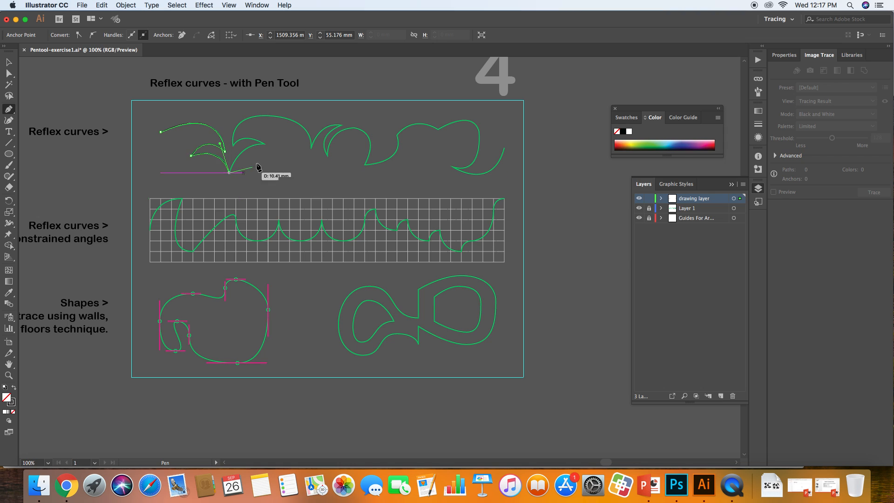
Step: Continue the path around the right leaf, over the large arch and up to the crescent's tip, removing the outgoing handles at the corners
left_click_drag(264, 145, 310, 178)
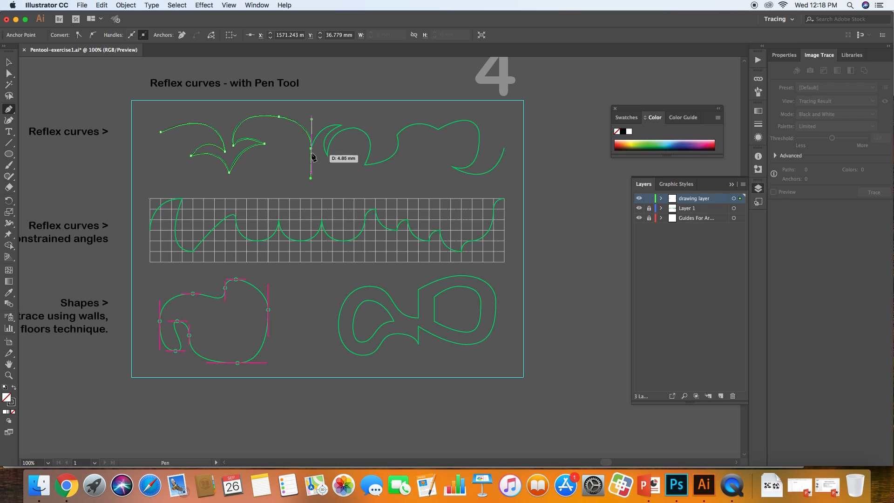
left_click(310, 148)
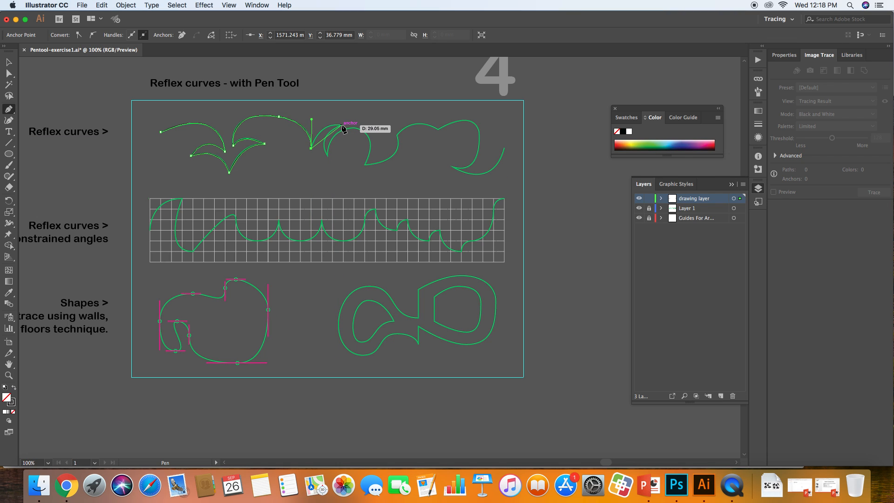
left_click_drag(342, 126, 367, 129)
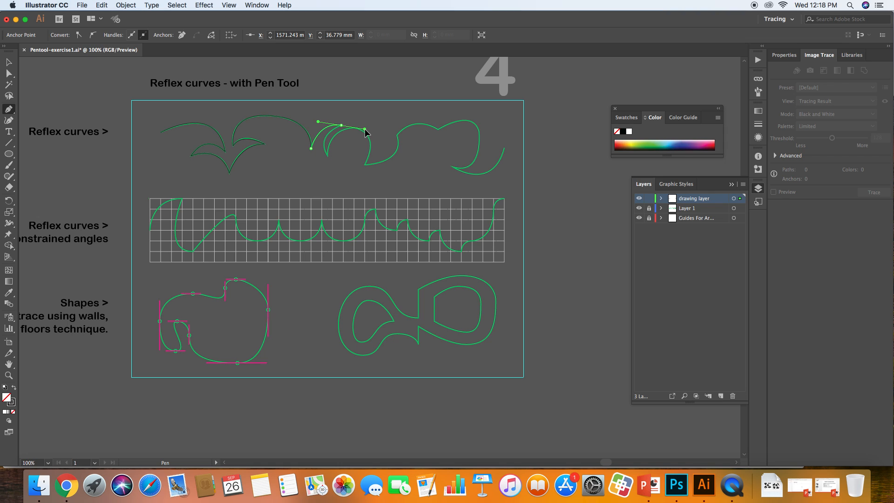
left_click(341, 125)
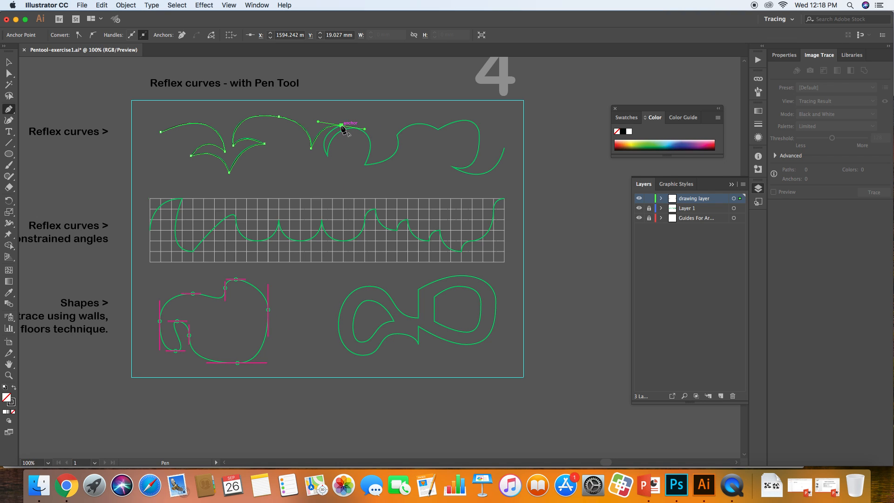
Step: Trace the crescent's inner curve and the adjoining hump down to its lower corner, removing the handles at the corners, and deselect the path
left_click(328, 157)
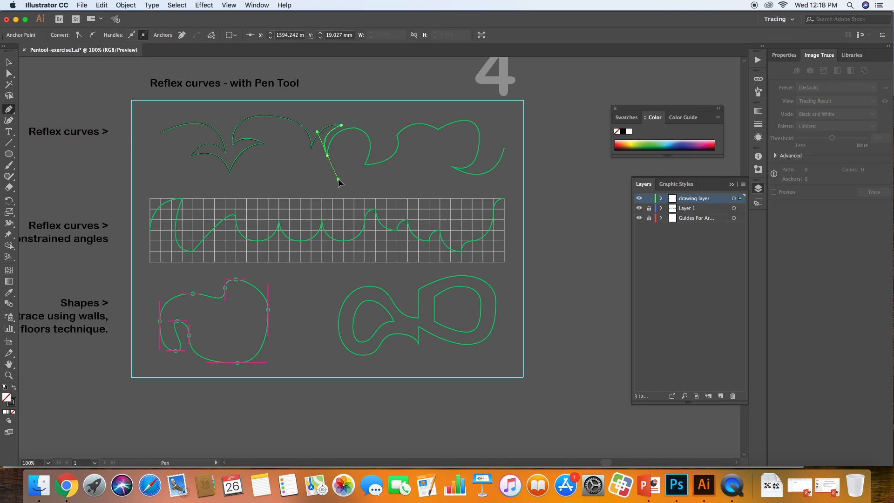
left_click_drag(338, 177, 341, 178)
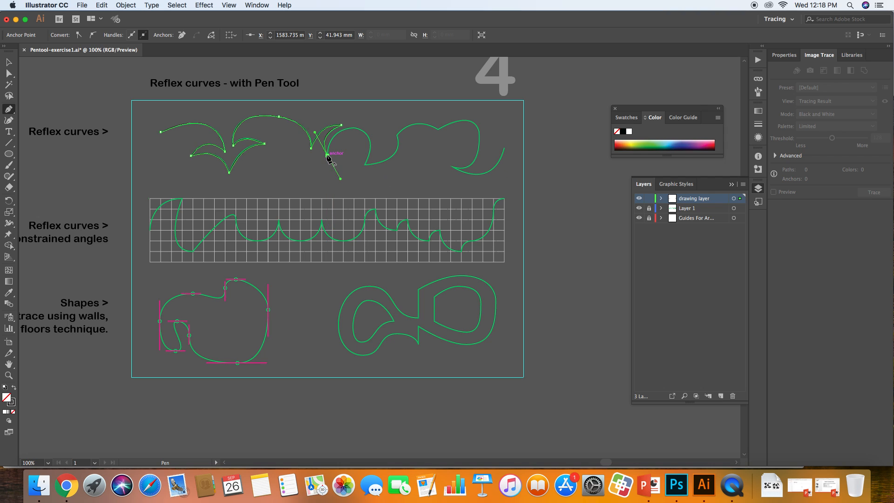
left_click_drag(354, 127, 379, 128)
left_click(354, 128)
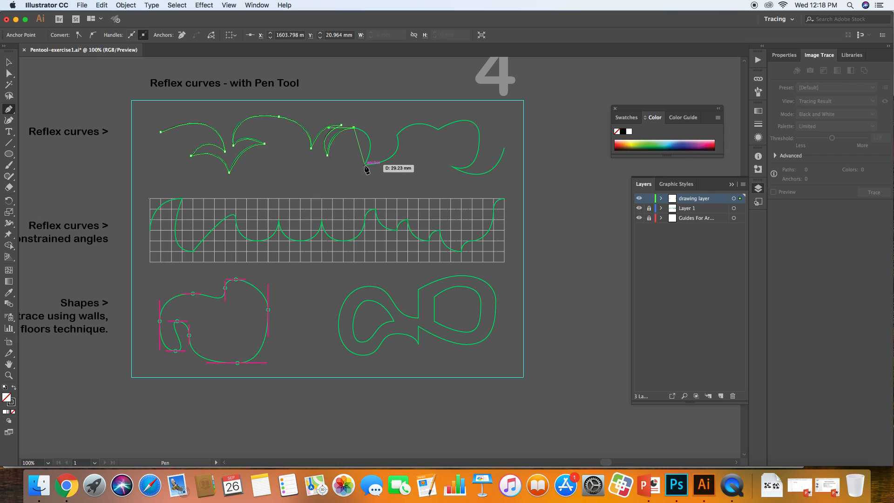
left_click_drag(364, 165, 349, 200)
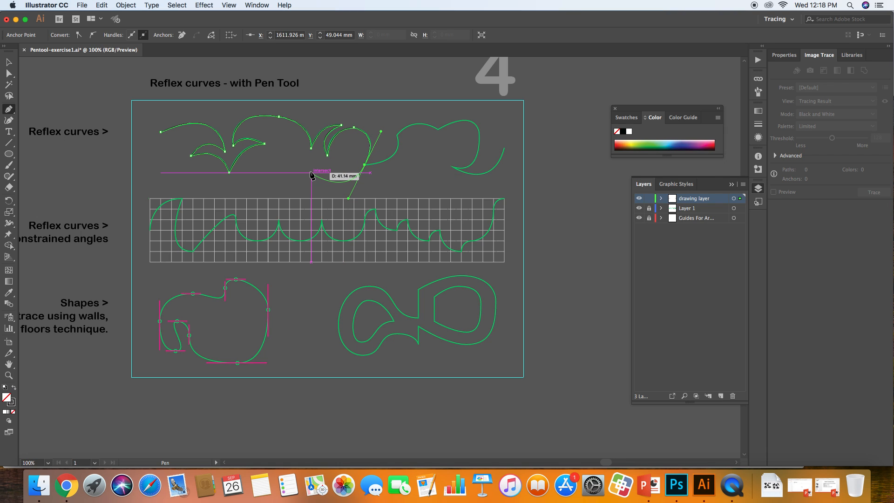
left_click(311, 174, "super")
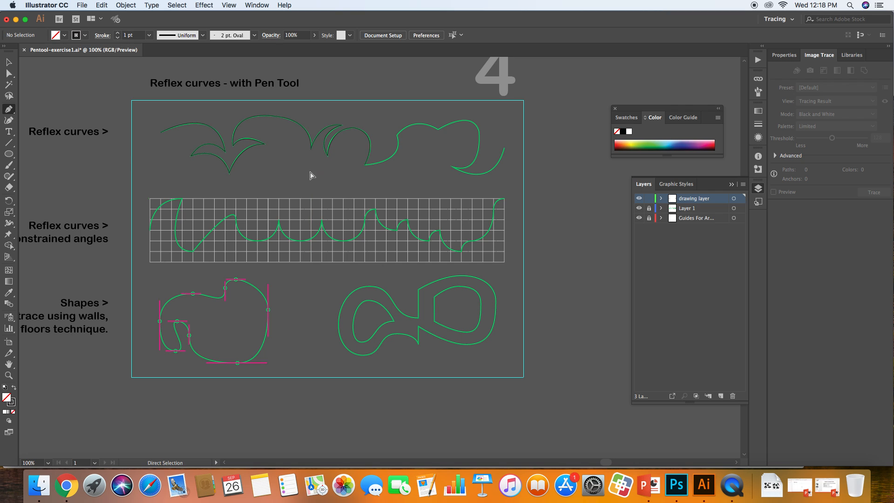
Step: Review the exercise artboards at 50% zoom, from the curved line exercises to the reflex curves
key("super+minus")
key("super+minus")
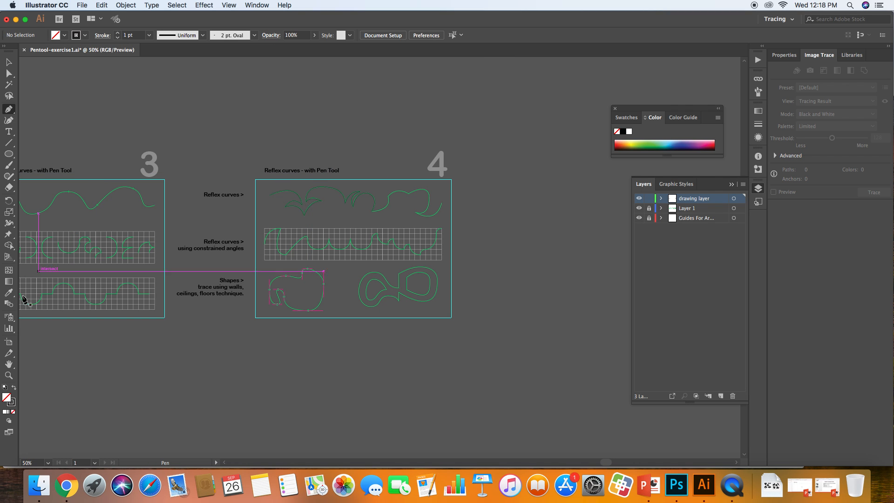
left_click(8, 364)
left_click_drag(86, 356, 349, 370)
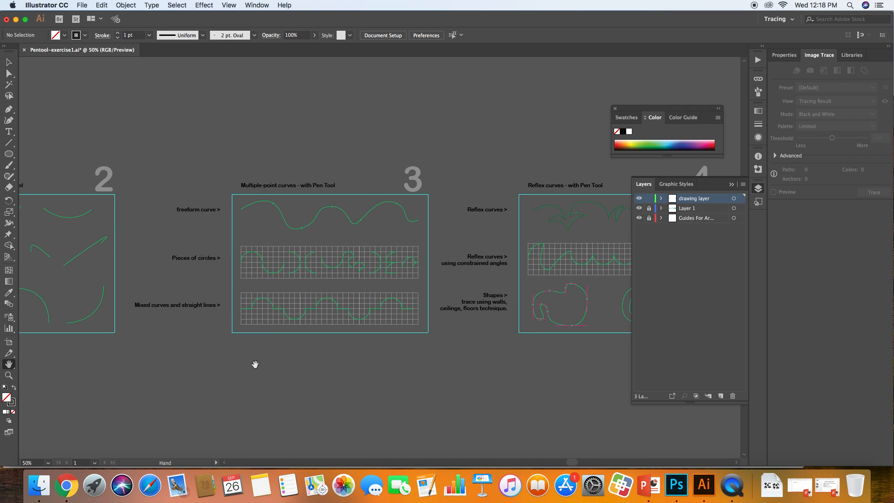
left_click_drag(70, 321, 369, 339)
left_click_drag(507, 336, 346, 338)
left_click_drag(516, 355, 229, 300)
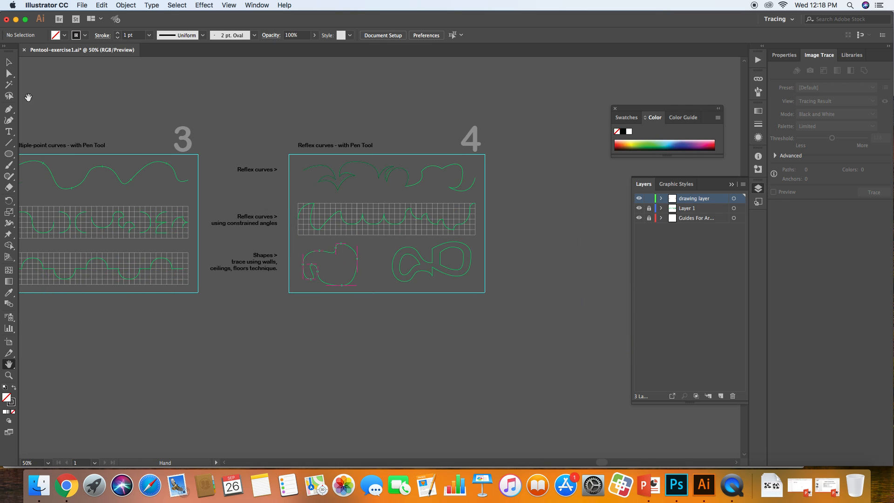
left_click(24, 50)
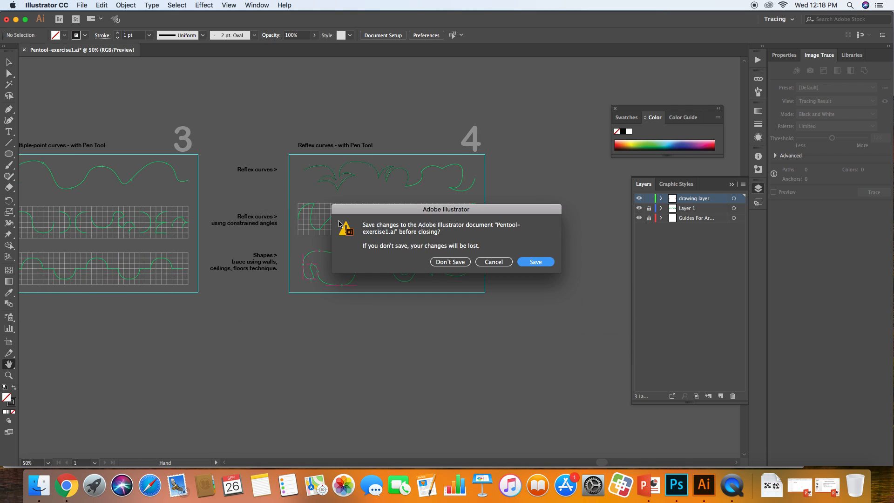
left_click(446, 264)
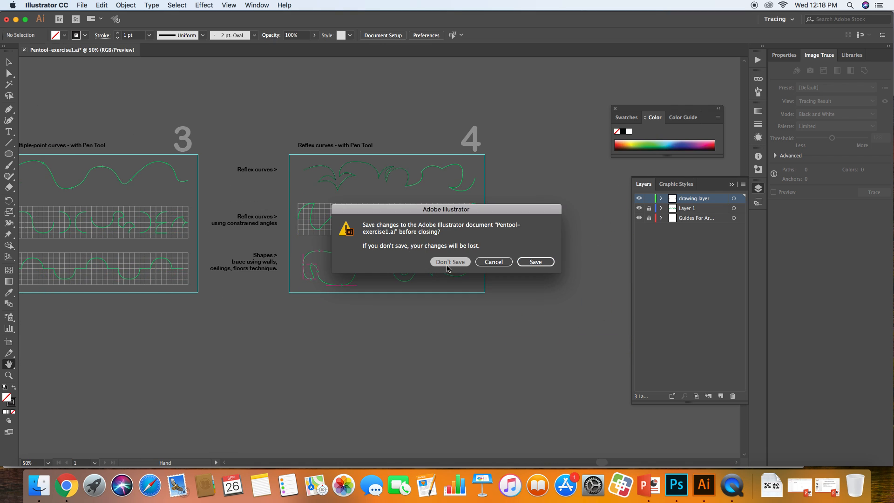
left_click(485, 268)
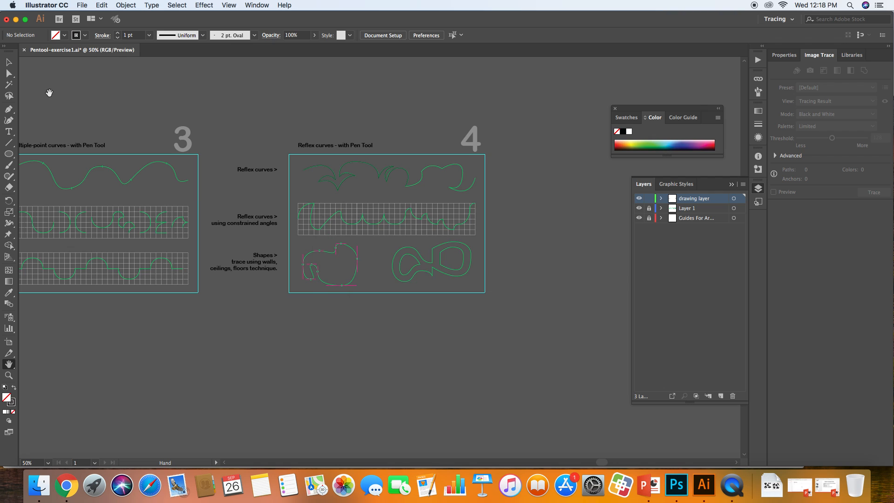
Step: Close Pentool-exercise1.ai without saving its changes
left_click(25, 50)
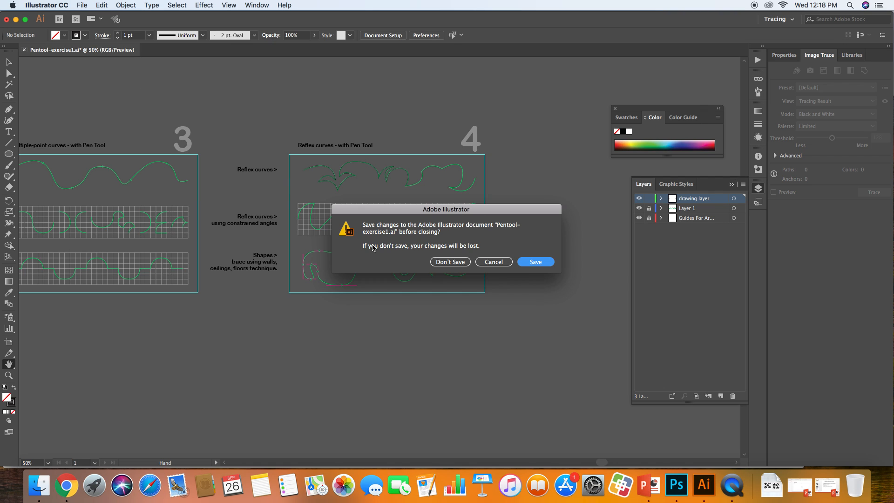
left_click(449, 262)
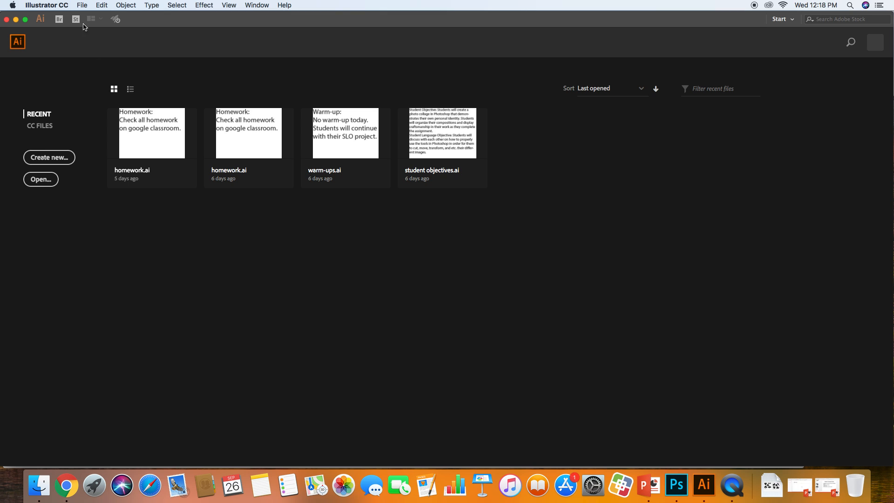
Step: Open pentool excercise 2 (1).ai from Finder in Illustrator, ignoring the missing linked file complicated-shapes.gif
left_click(85, 5)
left_click(153, 277)
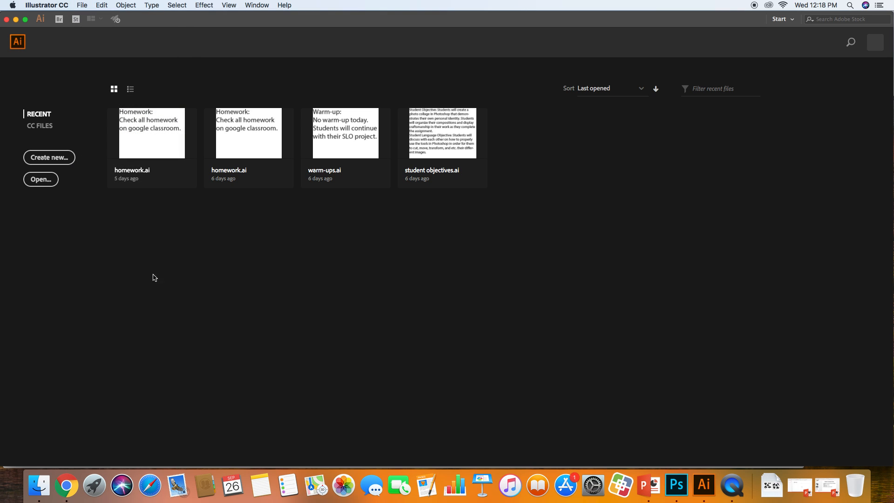
left_click(39, 485)
double_click(548, 281)
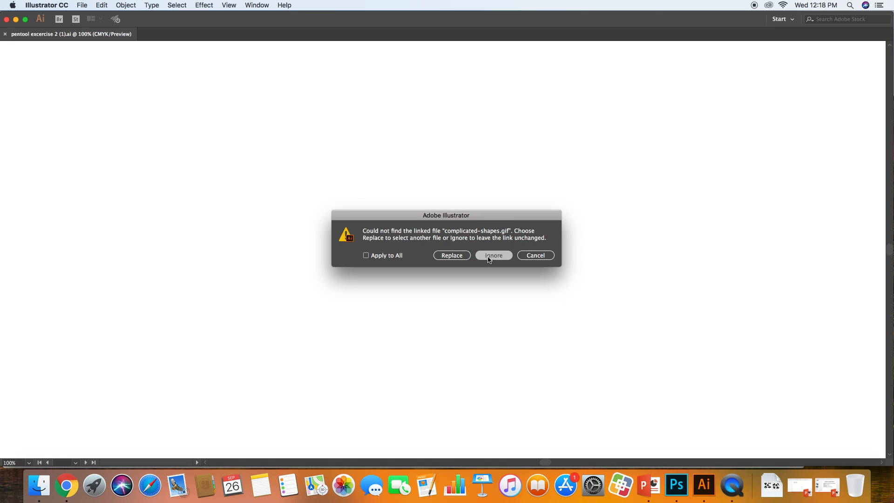
left_click(488, 255)
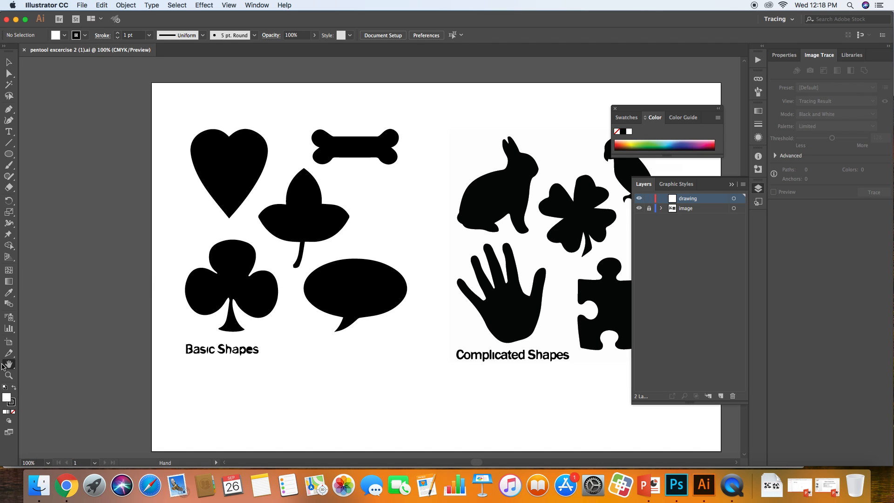
Step: Trace the heart silhouette as a closed Pen tool path on the drawing layer, removing the outgoing handles at the side and tip anchors
left_click_drag(167, 288, 64, 289)
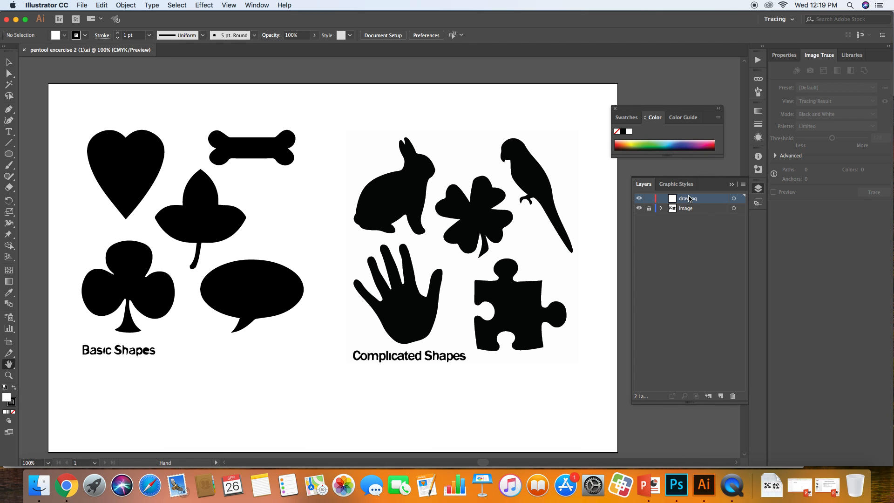
left_click(9, 109)
left_click(126, 138)
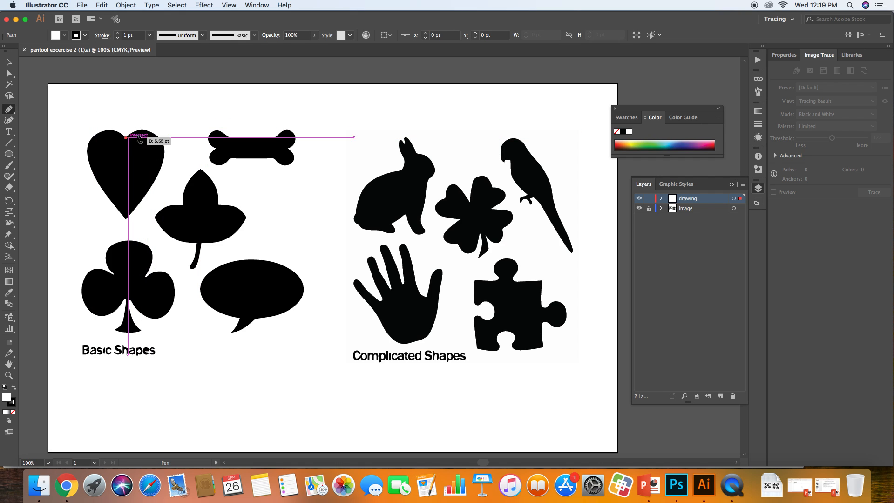
left_click_drag(164, 147, 178, 178)
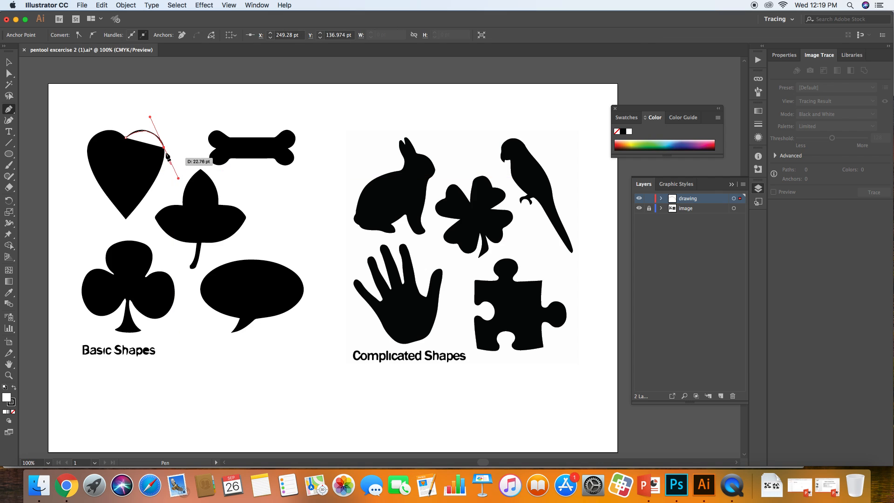
left_click(164, 148)
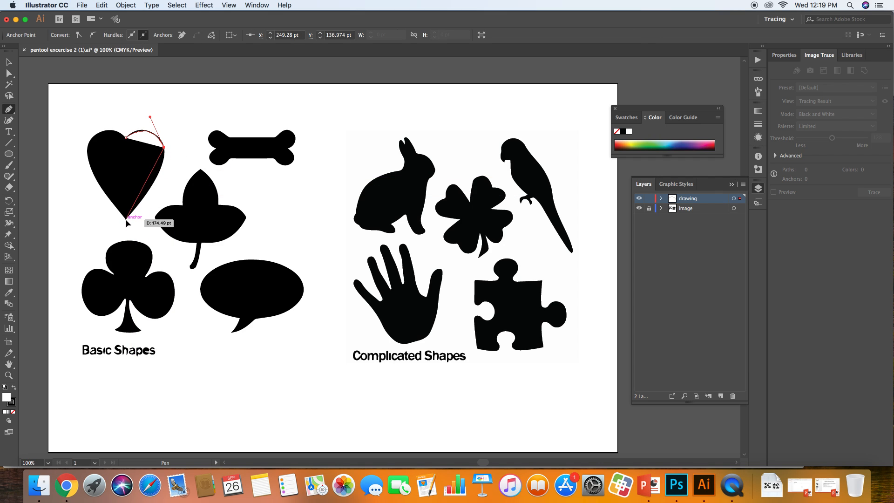
left_click_drag(126, 218, 79, 272)
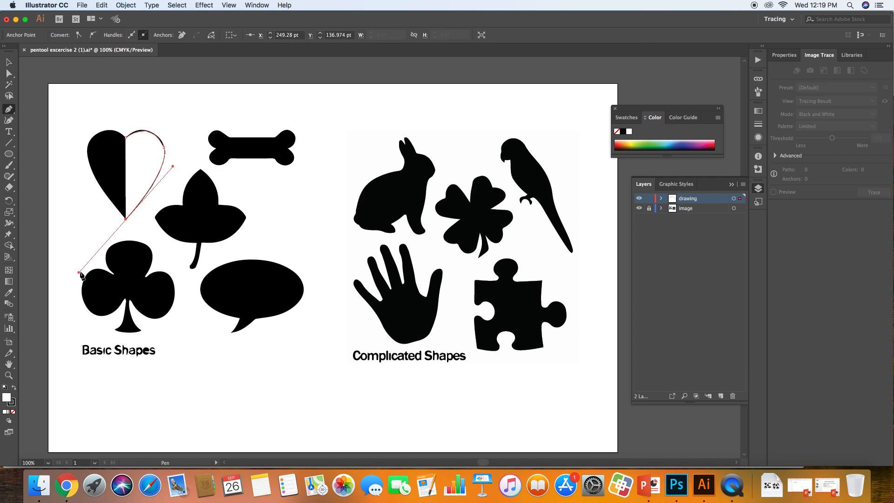
left_click(126, 218)
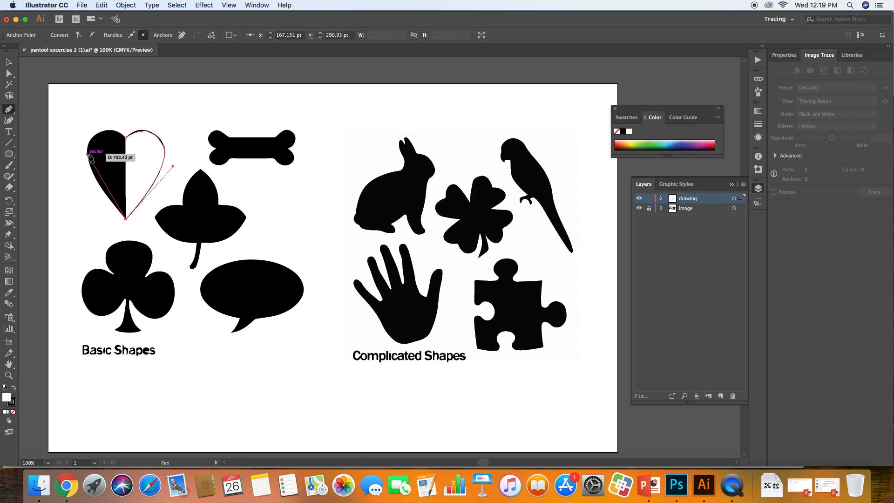
left_click_drag(88, 141, 147, 156)
left_click(89, 142)
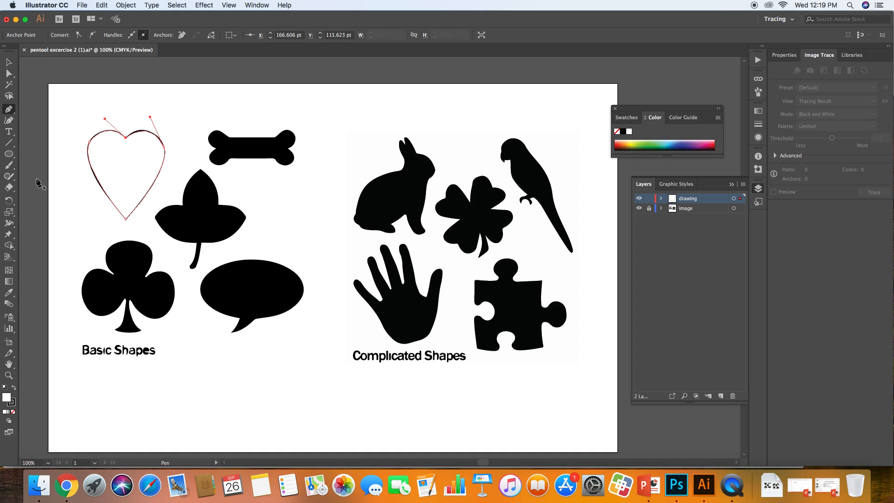
Step: Select the traced heart and give it a bright crimson-red fill
left_click(8, 165)
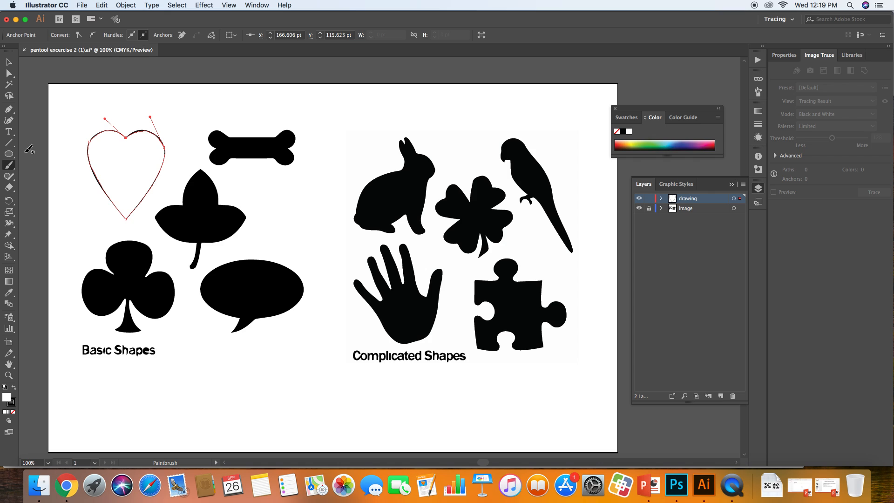
left_click(9, 62)
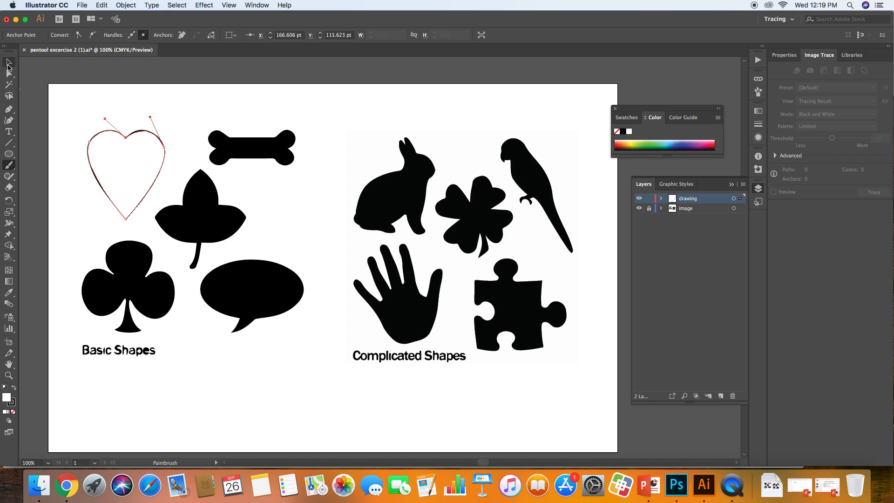
left_click(66, 127)
left_click(138, 185)
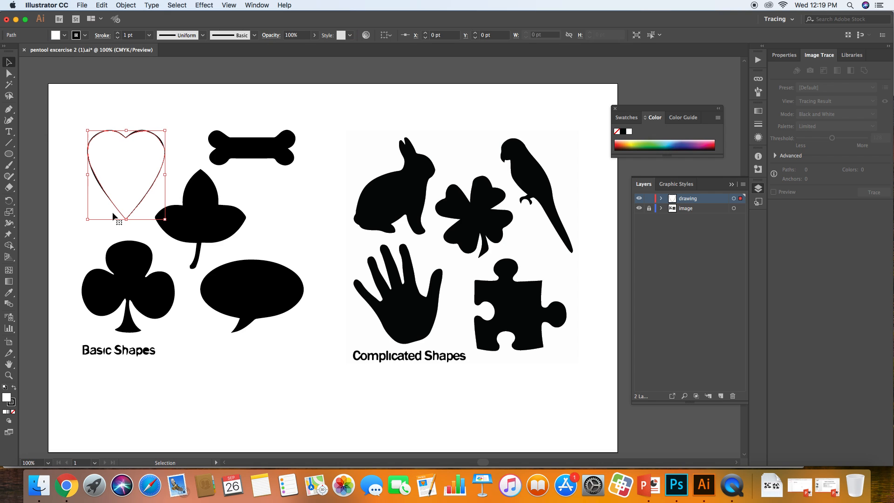
double_click(6, 397)
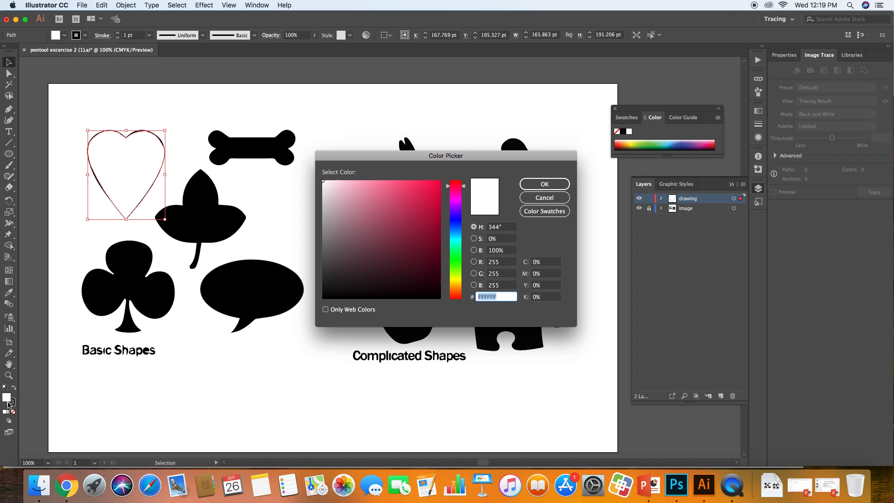
left_click_drag(433, 207, 446, 180)
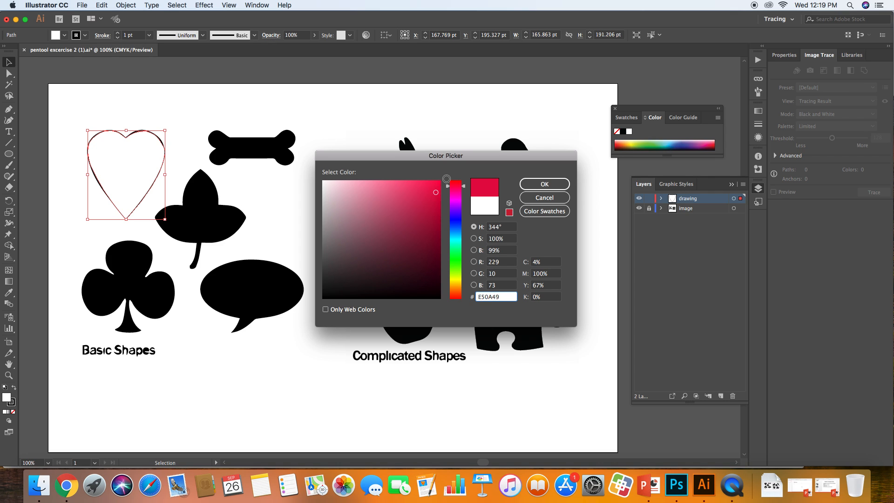
left_click(543, 185)
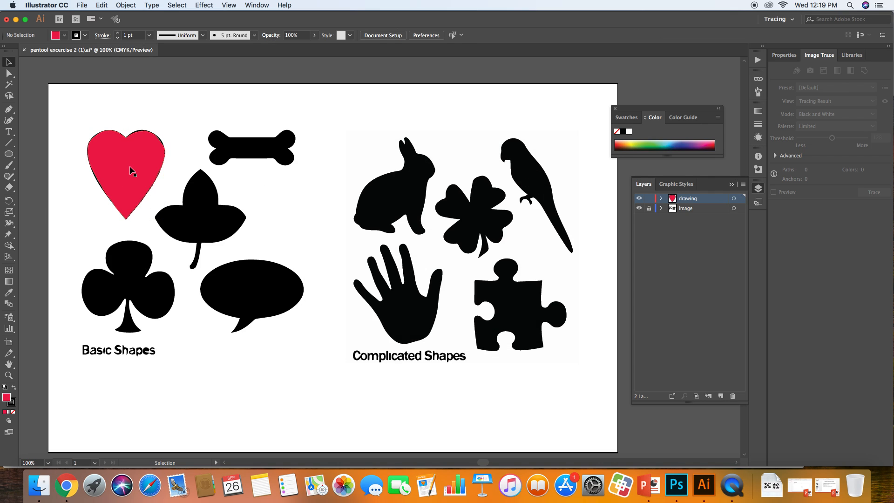
Step: Remove the stroke from the red heart, leaving only its fill, and deselect it
left_click(14, 401)
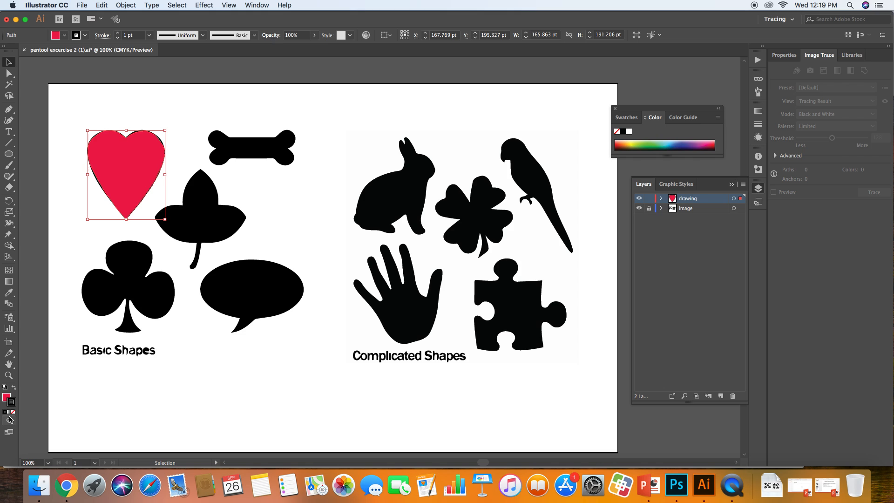
left_click(13, 412)
left_click(75, 395)
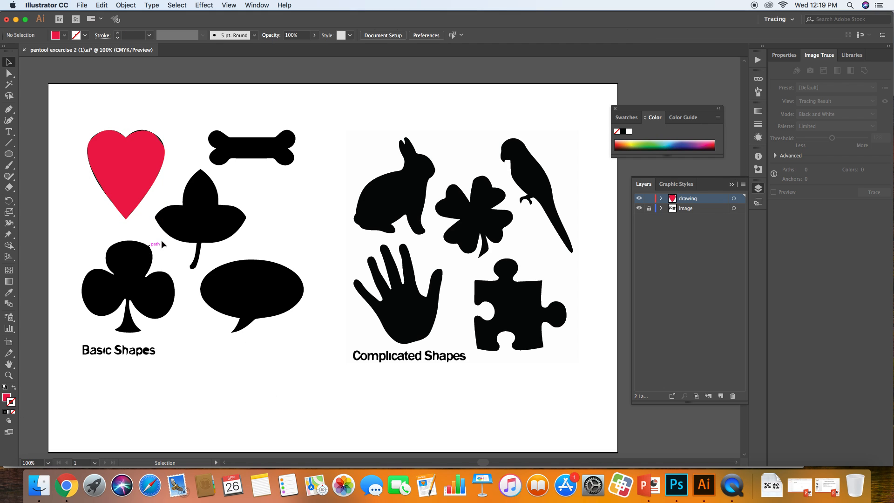
Step: Close the document pentool excercise 2 (1).ai
left_click(24, 50)
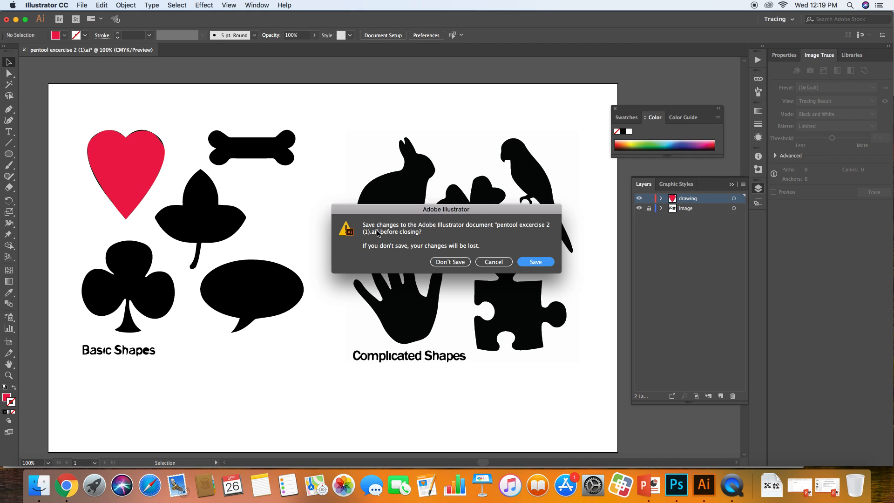